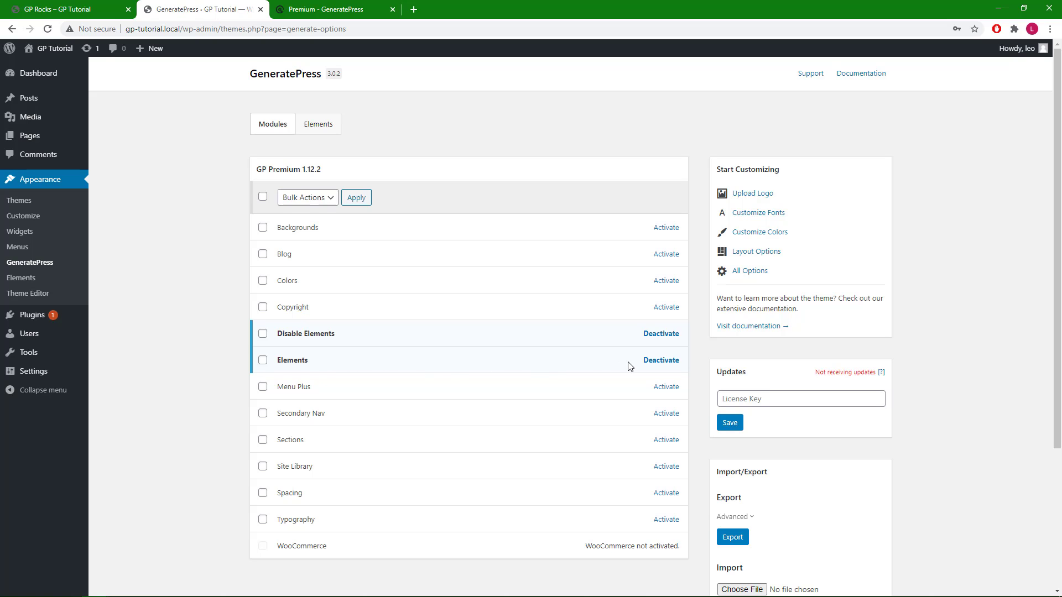
# Examine the published GP Rocks post from its top bar and title down to the footer
pyautogui.click(76, 11)
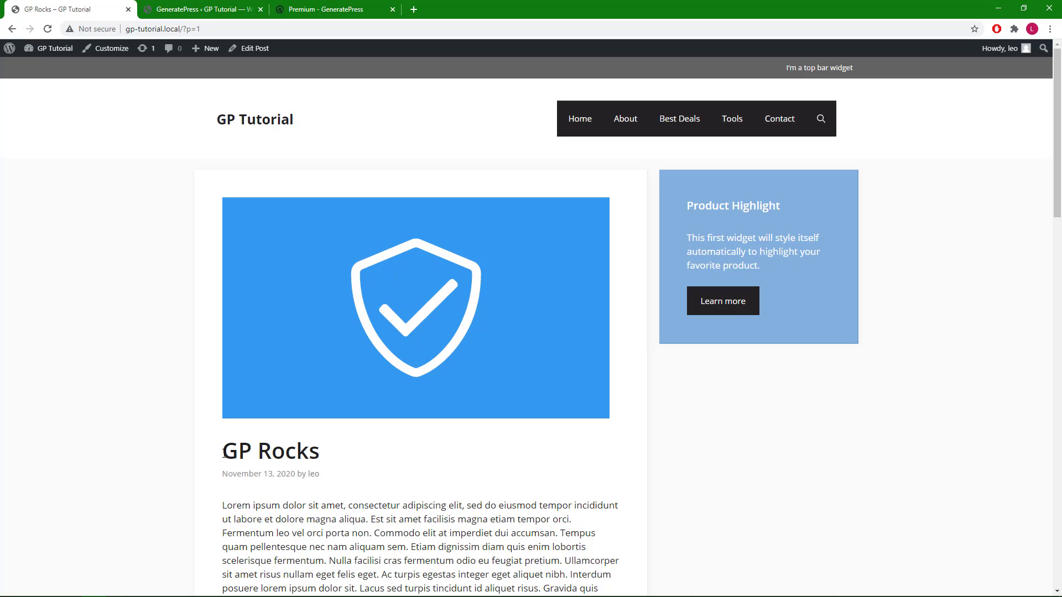
pyautogui.moveTo(224, 452); pyautogui.dragTo(336, 457)
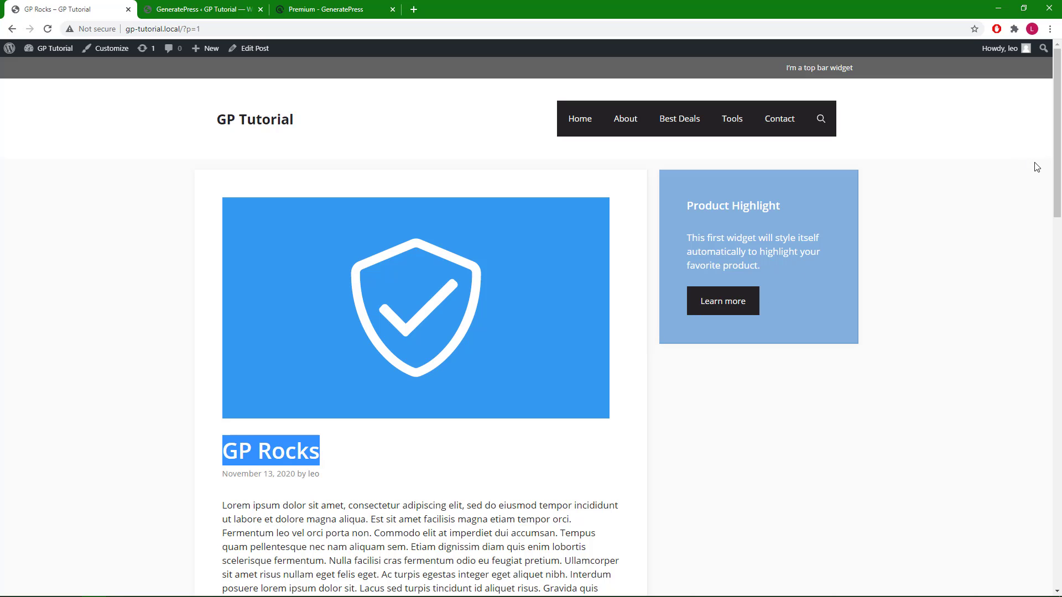
pyautogui.scroll(-5, 1054, 168)
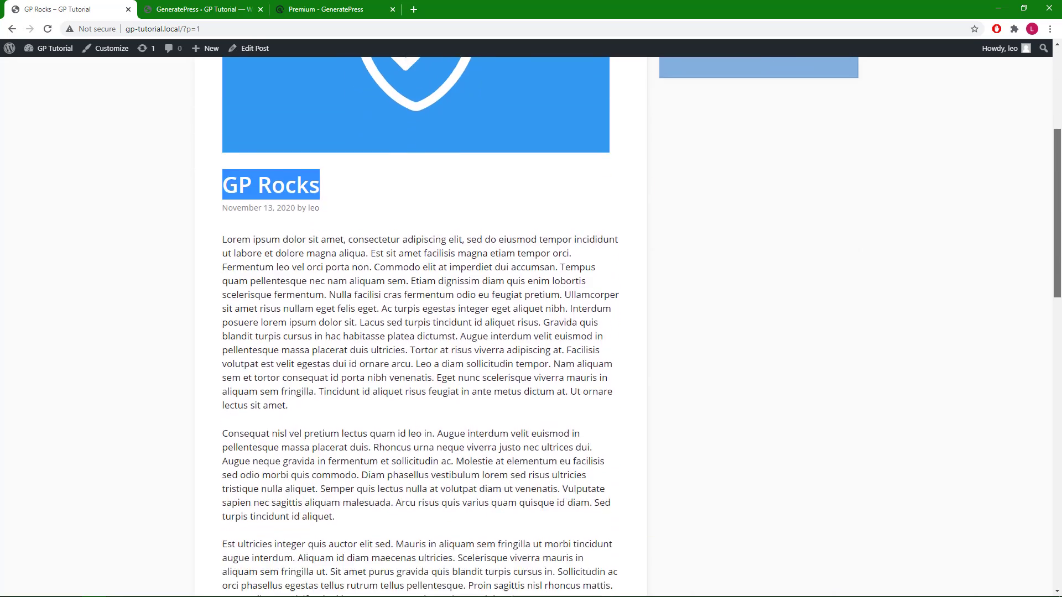
pyautogui.scroll(-15, 1054, 542)
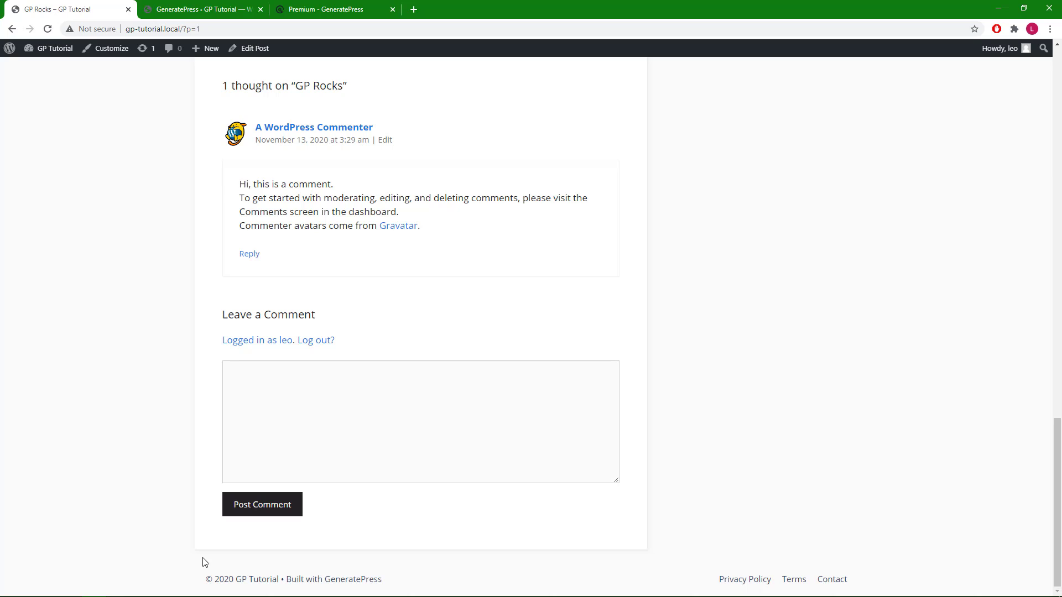
pyautogui.scroll(20, 242, 363)
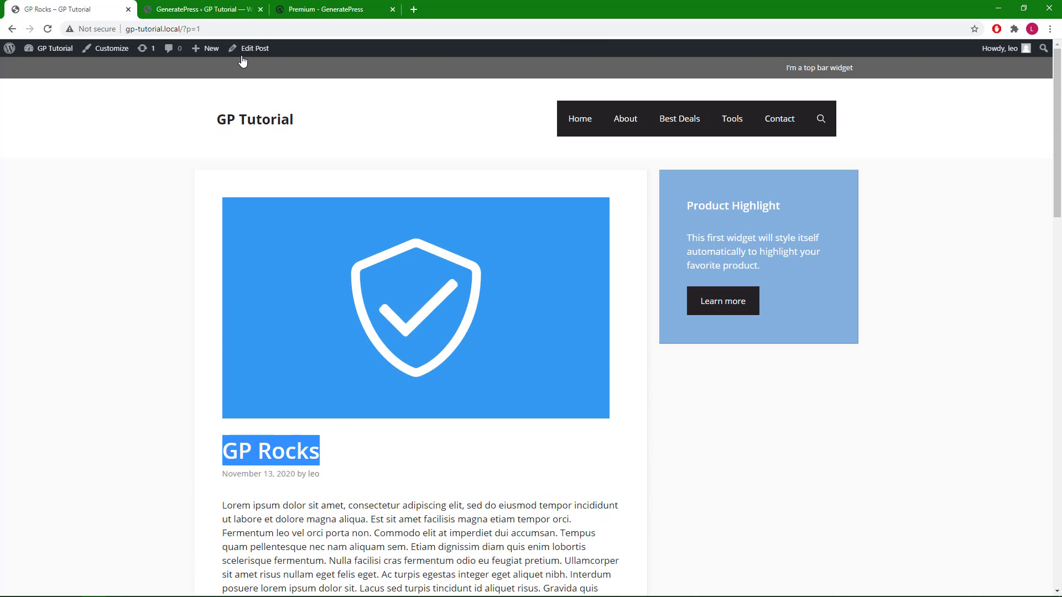
# Open the GP Rocks post for editing, disable its Top Bar in the layout settings, update it and reload the published page
pyautogui.middleClick(253, 49)
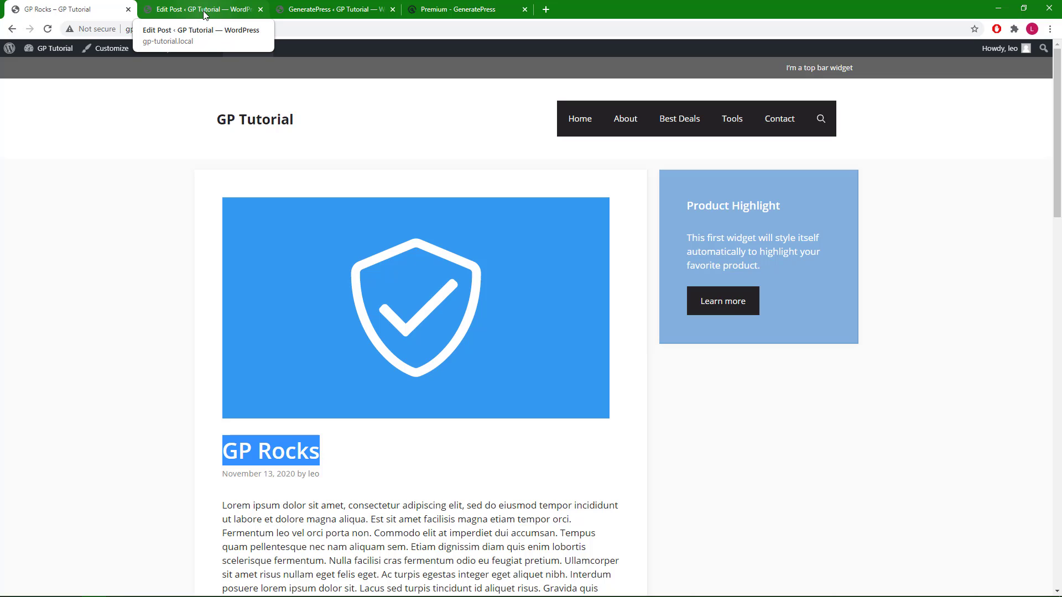
pyautogui.click(205, 15)
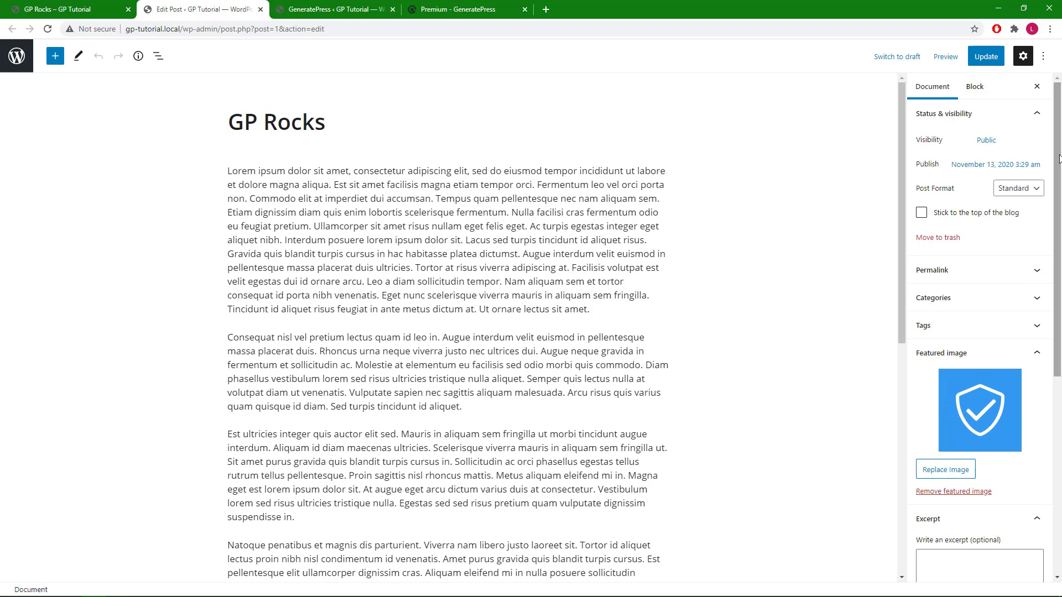
pyautogui.moveTo(1059, 159); pyautogui.dragTo(1058, 381)
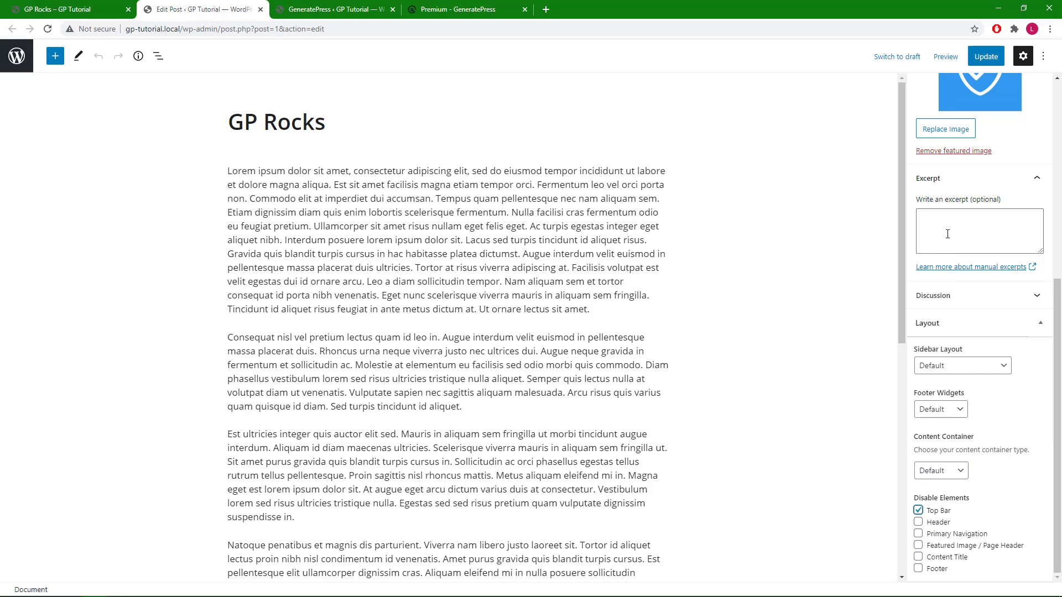
pyautogui.click(985, 57)
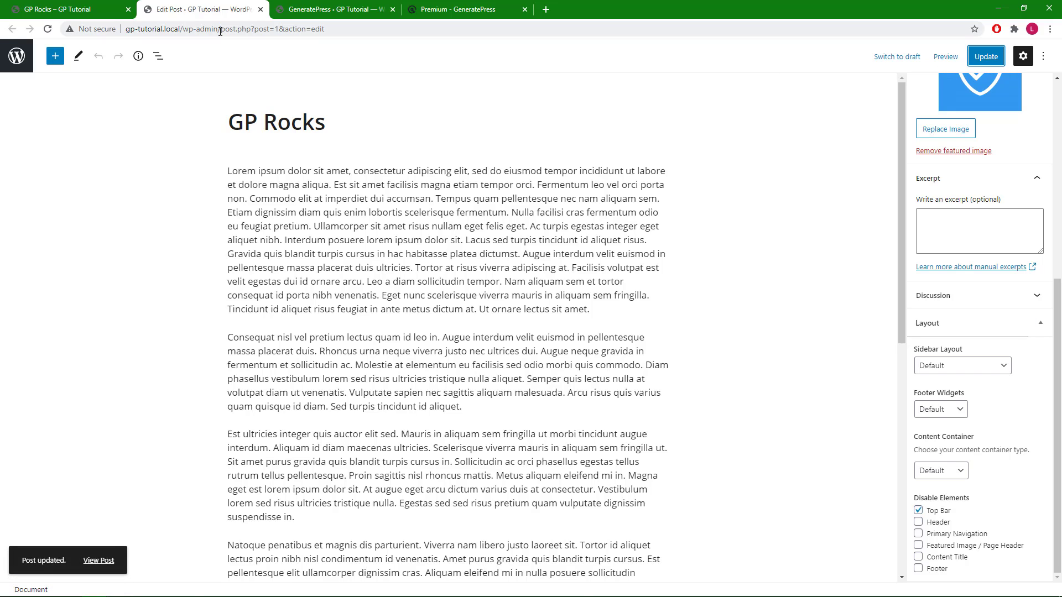
pyautogui.click(78, 8)
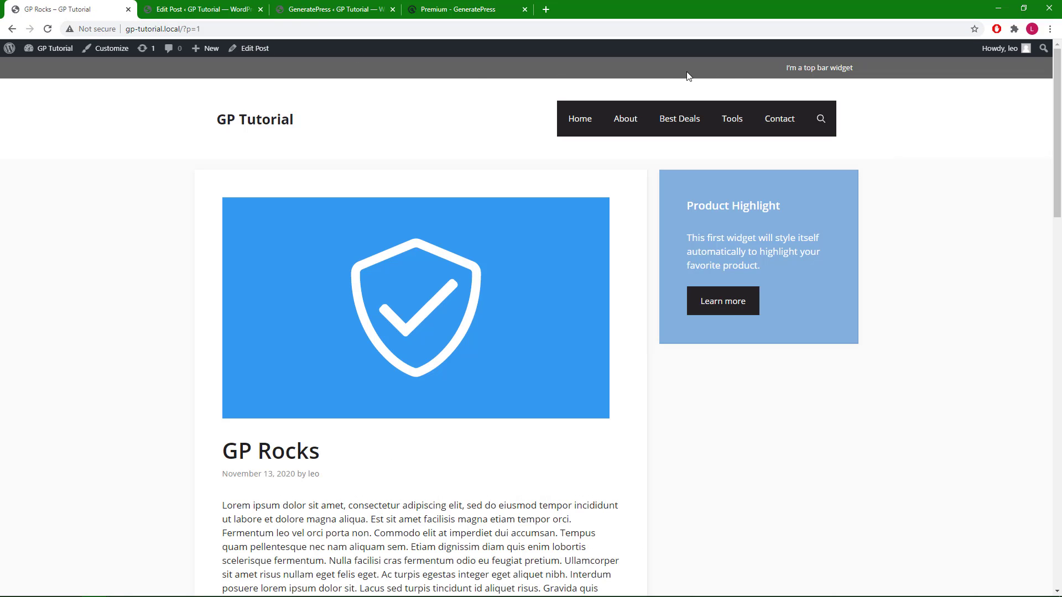
pyautogui.click(52, 30)
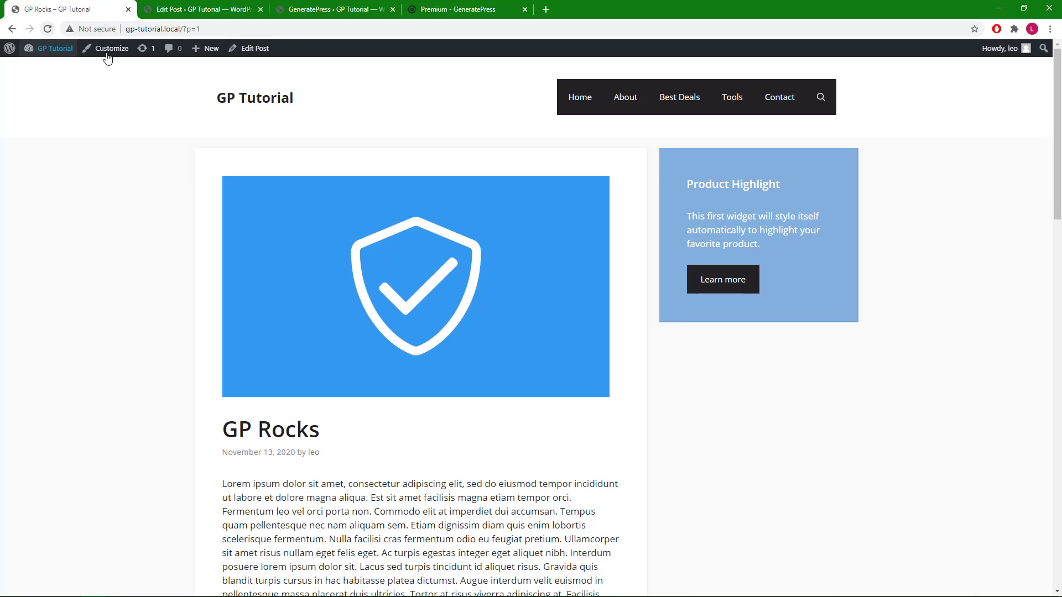
# Disable the Primary Navigation for the GP Rocks post, update it and reload the published page
pyautogui.click(215, 17)
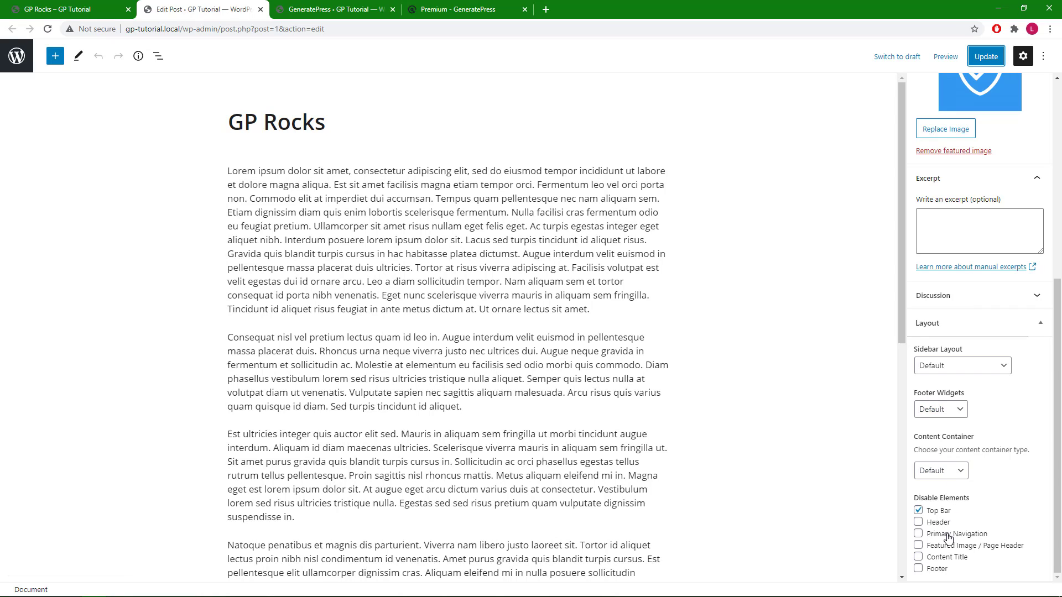
pyautogui.click(918, 533)
pyautogui.click(988, 62)
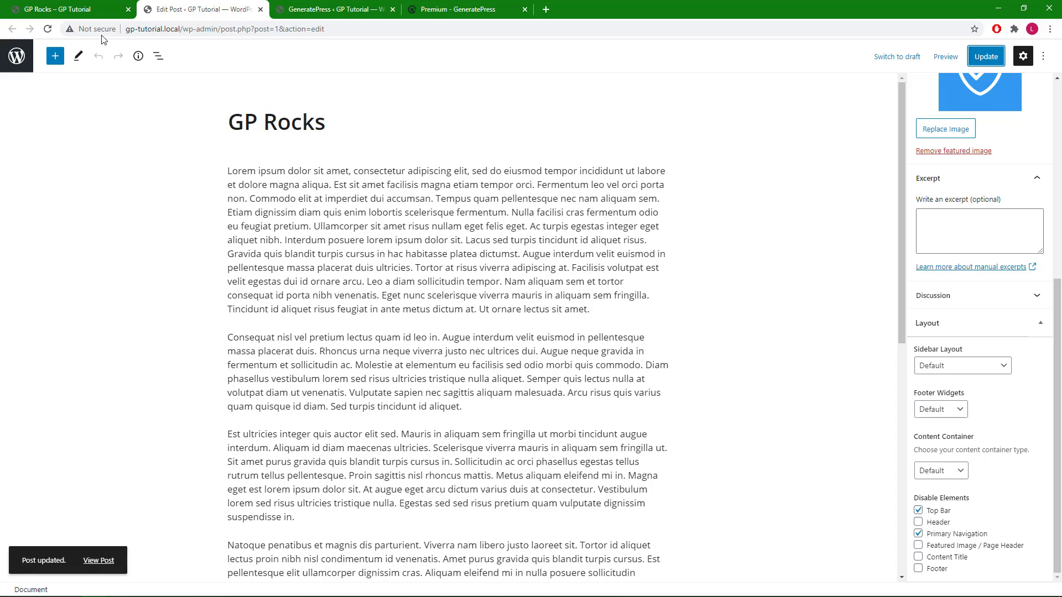
pyautogui.click(91, 10)
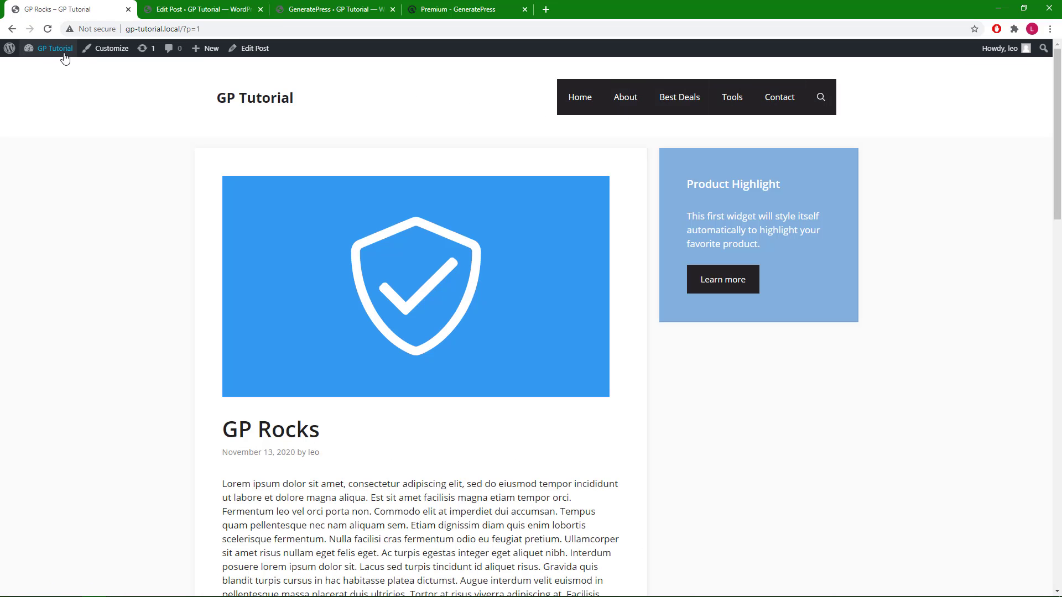
pyautogui.click(47, 30)
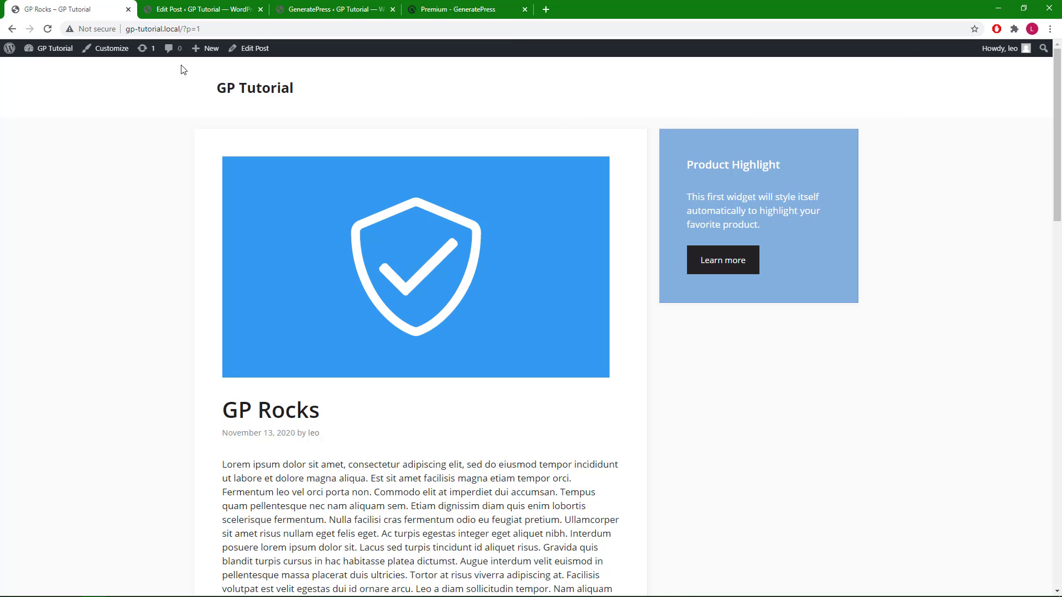
# Disable the Header for the GP Rocks post, update it and check the reloaded published page down to the title
pyautogui.click(167, 10)
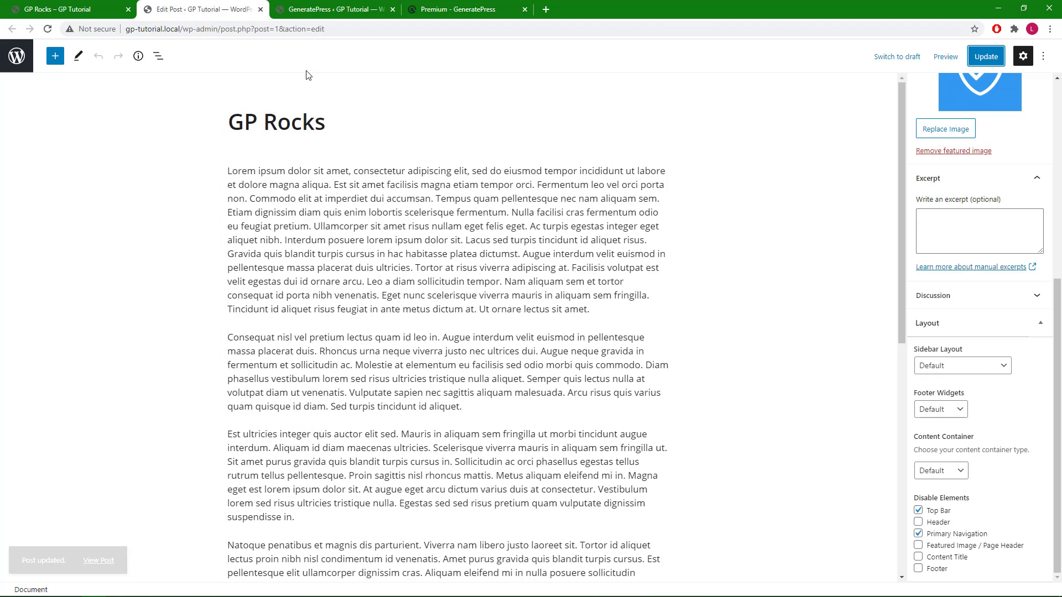
pyautogui.click(937, 522)
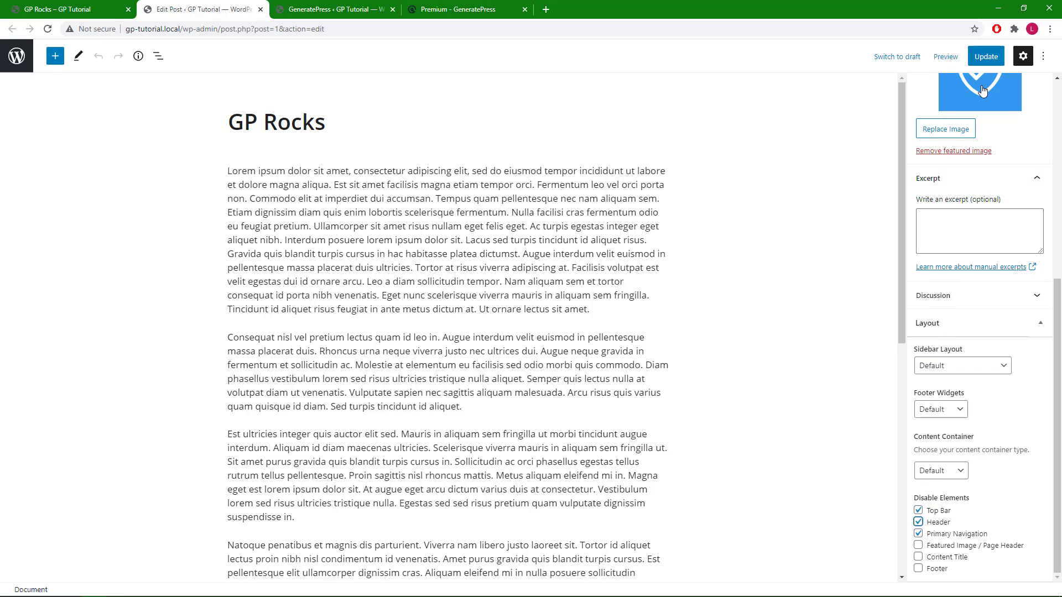
pyautogui.click(984, 56)
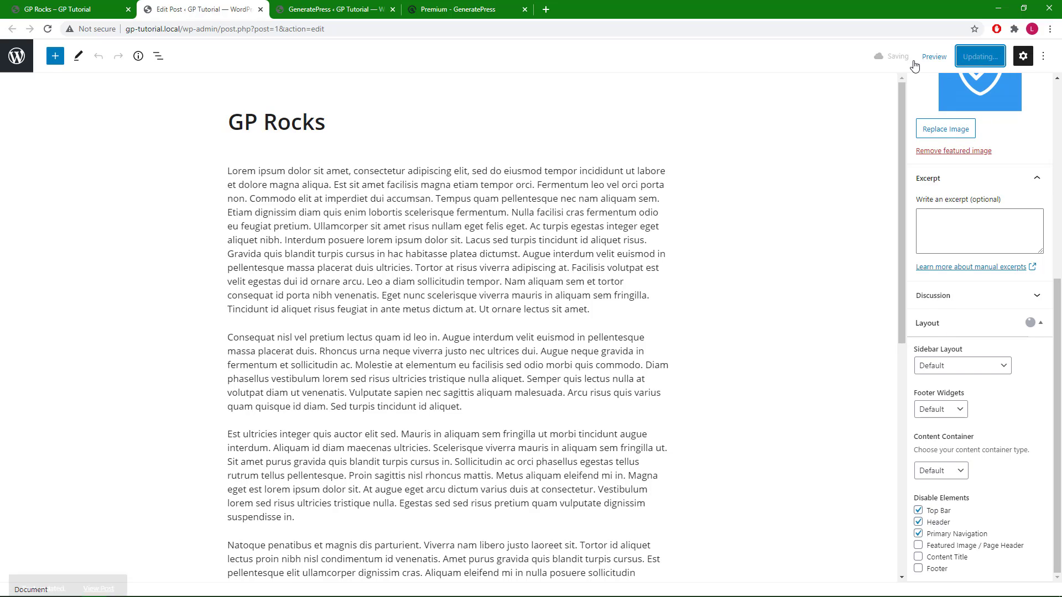
pyautogui.click(78, 11)
pyautogui.click(49, 28)
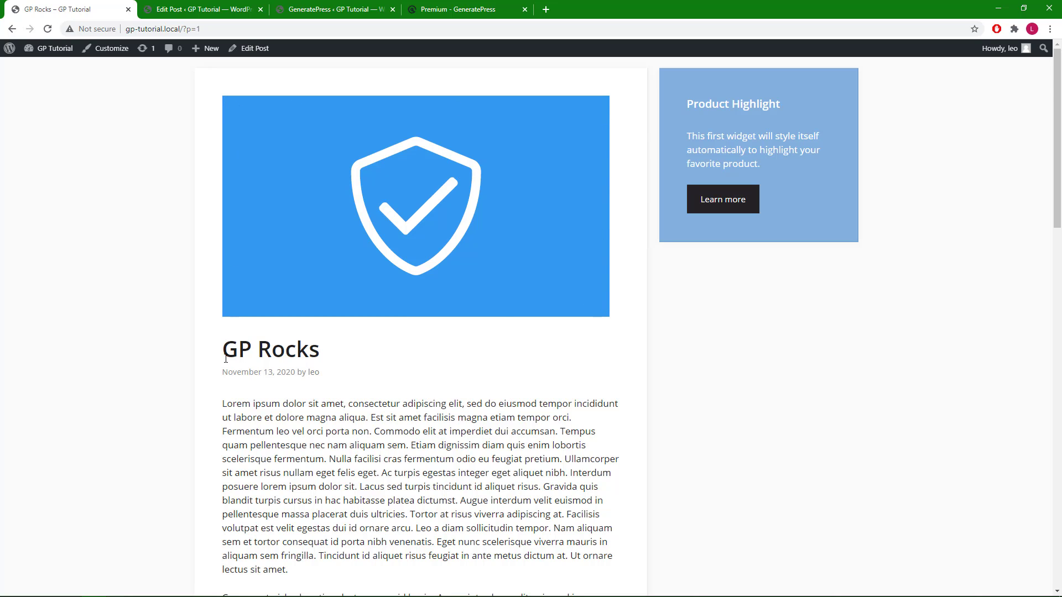
pyautogui.moveTo(222, 349); pyautogui.dragTo(348, 357)
pyautogui.click(350, 359)
# Disable the Featured Image / Page Header and Content Title for the post, update it and reload the published page
pyautogui.click(200, 12)
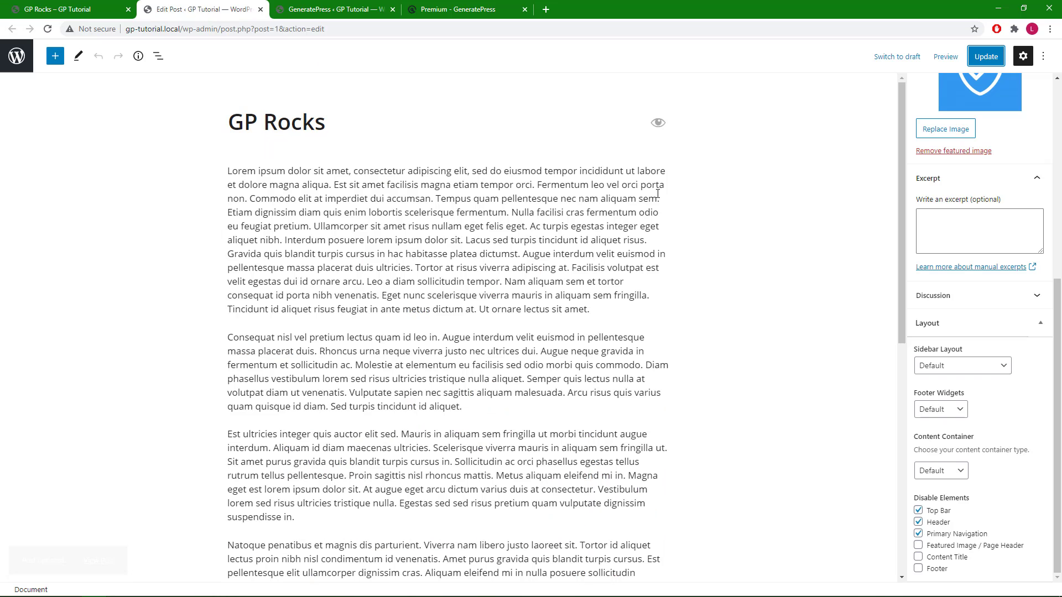
pyautogui.click(935, 546)
pyautogui.click(939, 558)
pyautogui.click(978, 61)
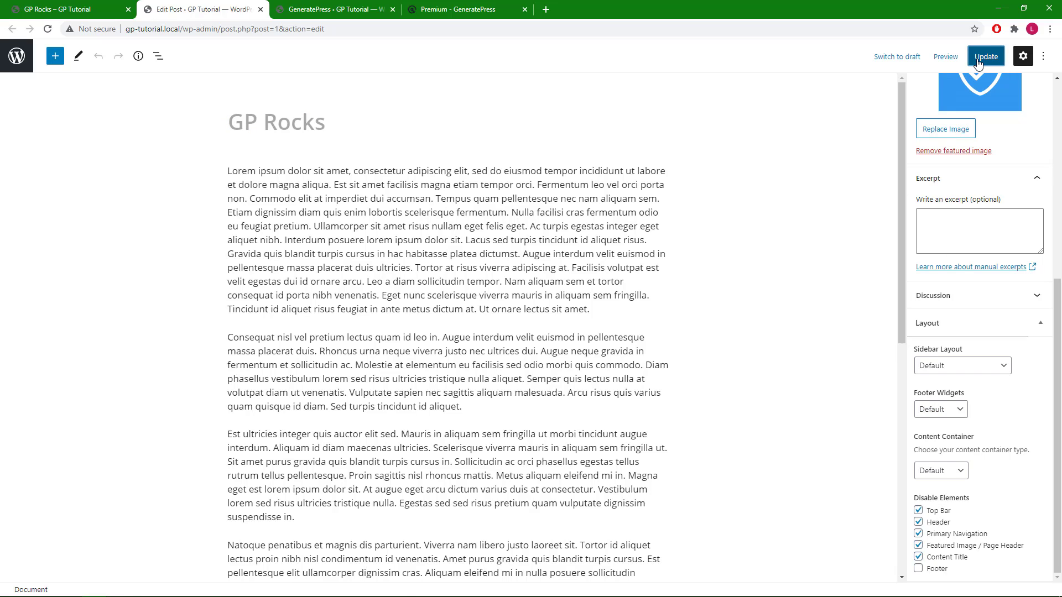
pyautogui.click(97, 10)
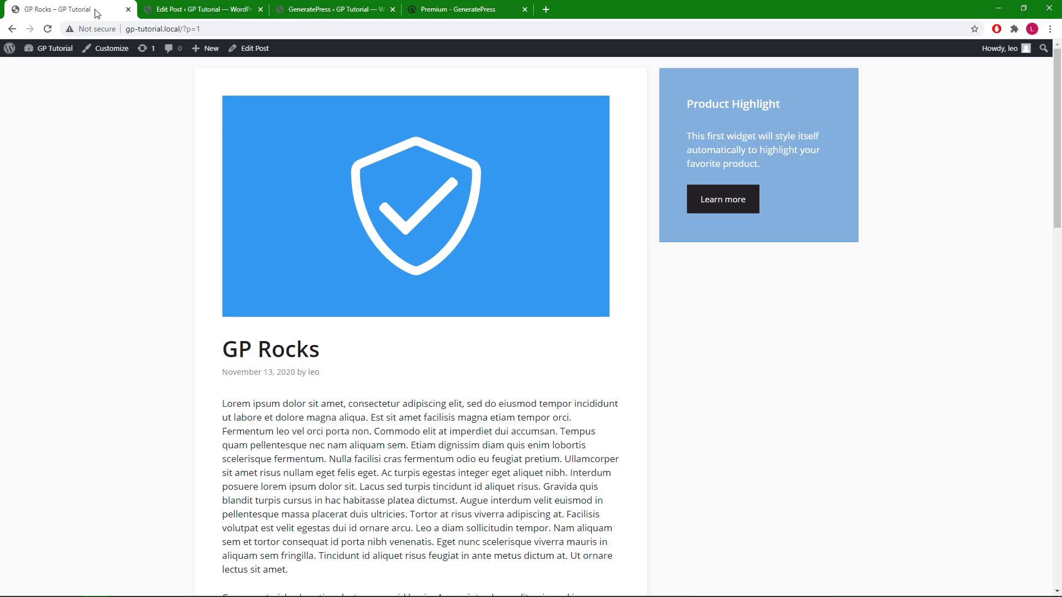
pyautogui.click(50, 30)
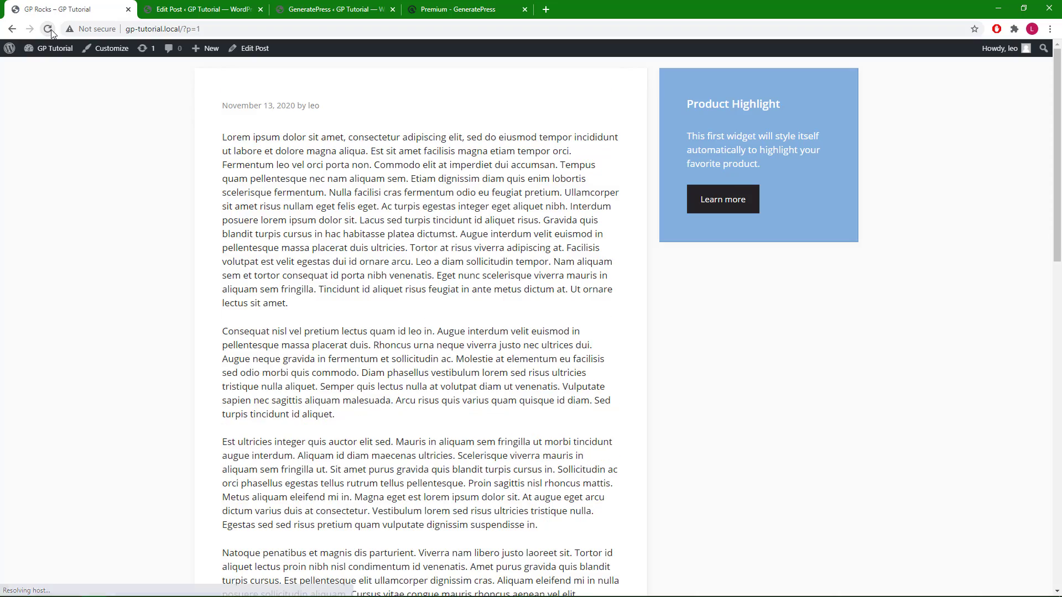
# Check the published post's footer, disable Footer in the post's layout settings, update it and reload the published page
pyautogui.moveTo(1051, 142); pyautogui.dragTo(1051, 469)
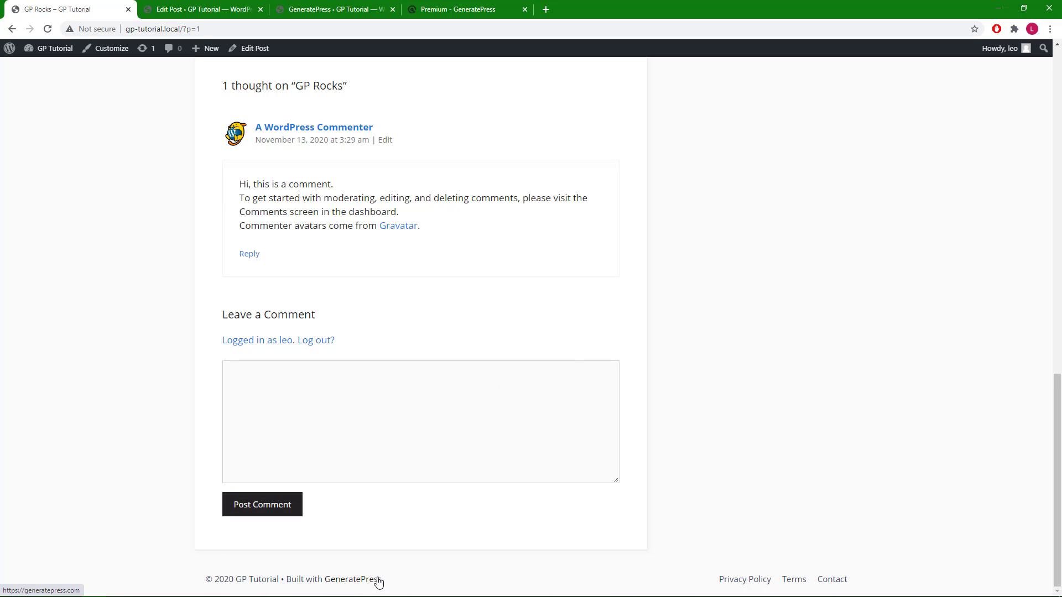
pyautogui.click(200, 9)
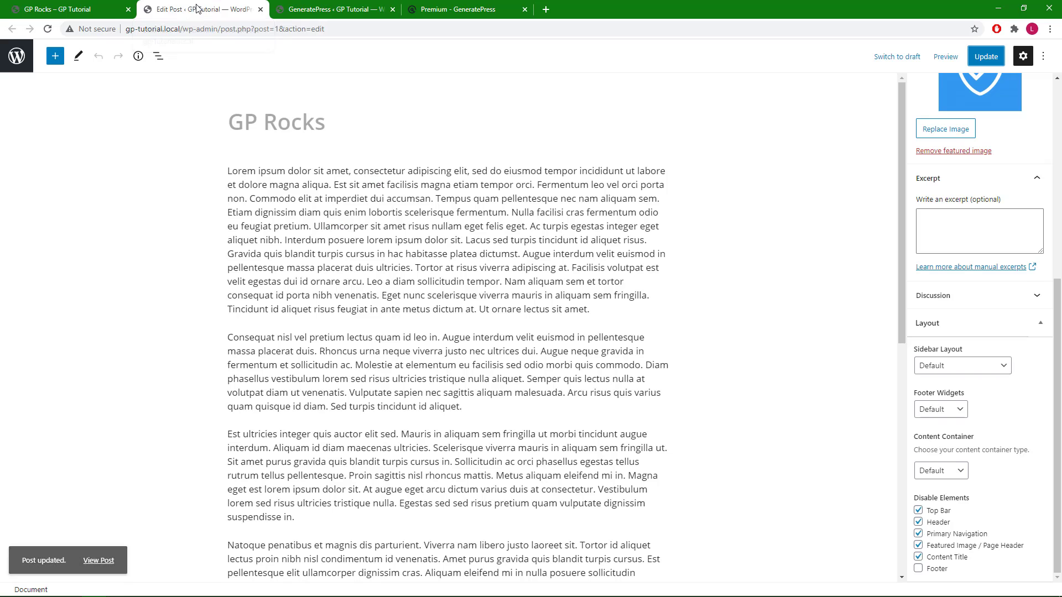
pyautogui.click(938, 570)
pyautogui.click(991, 64)
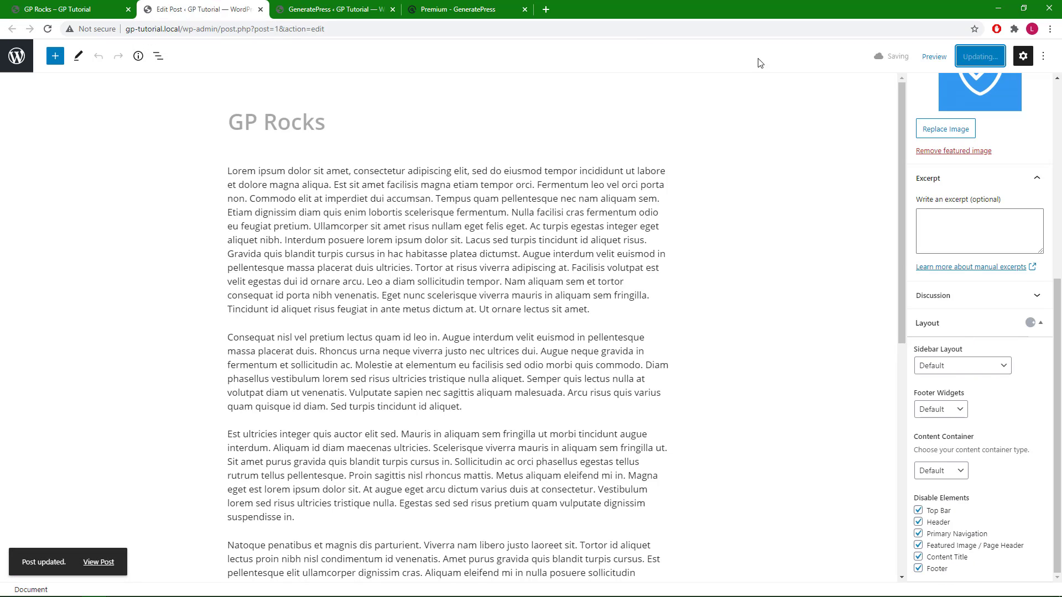
pyautogui.click(94, 9)
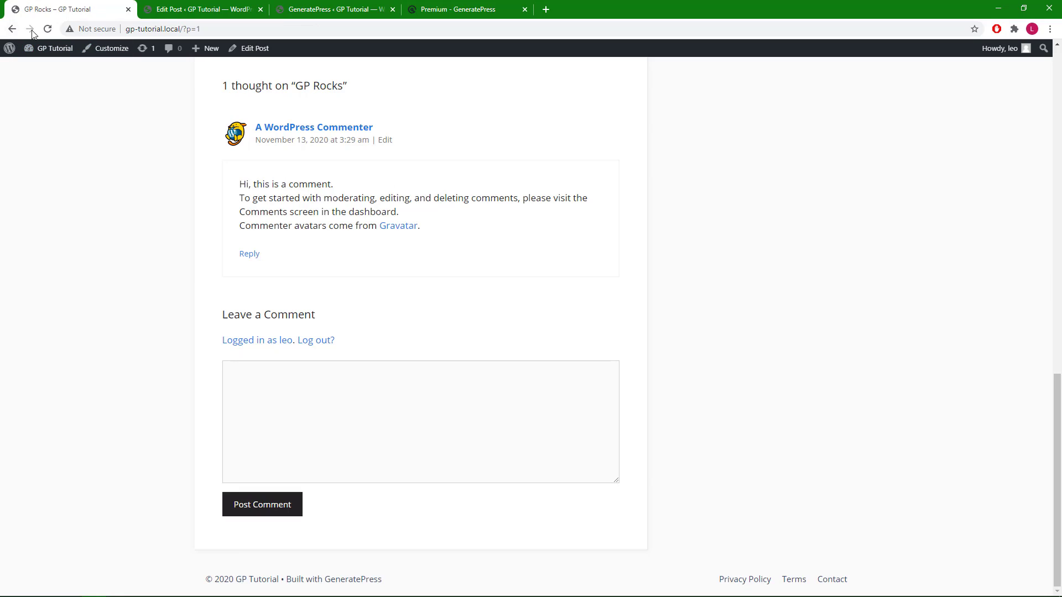
pyautogui.click(47, 30)
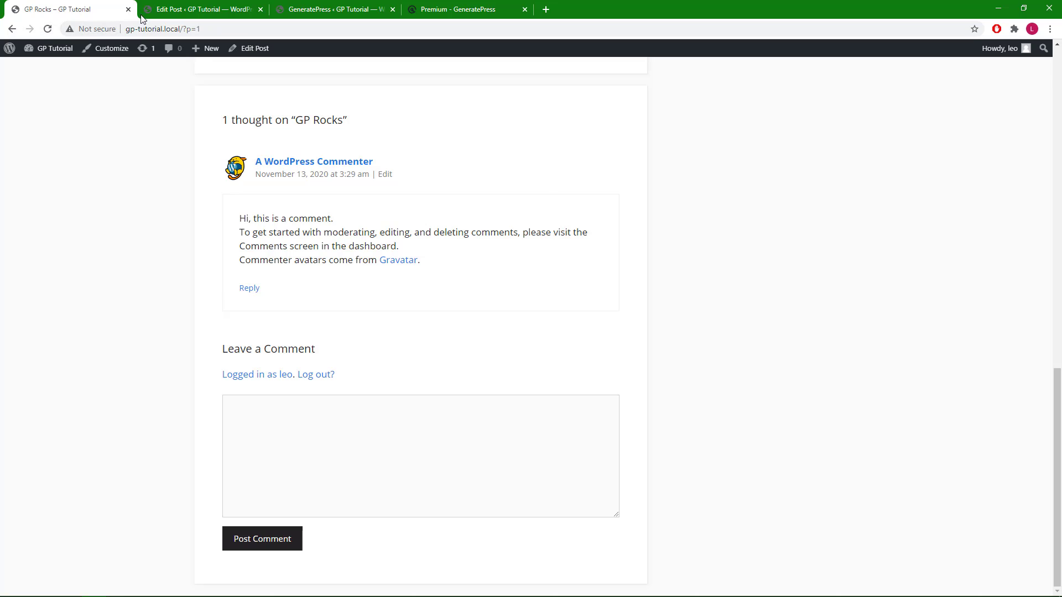
# Toggle the content title of the GP Rocks post to shown and back to hidden twice in the editor
pyautogui.click(168, 11)
pyautogui.moveTo(658, 123)
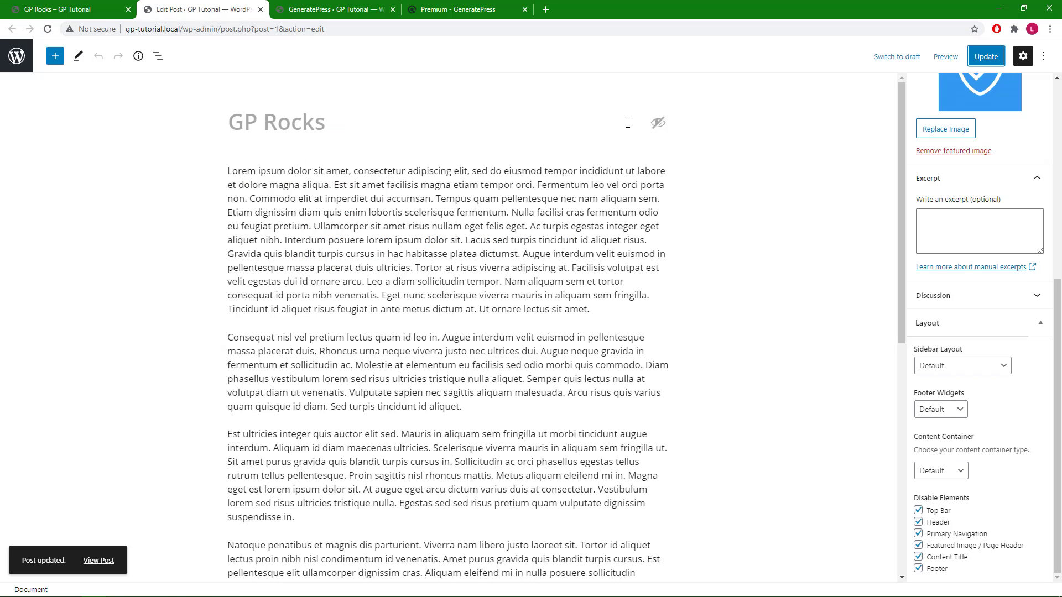
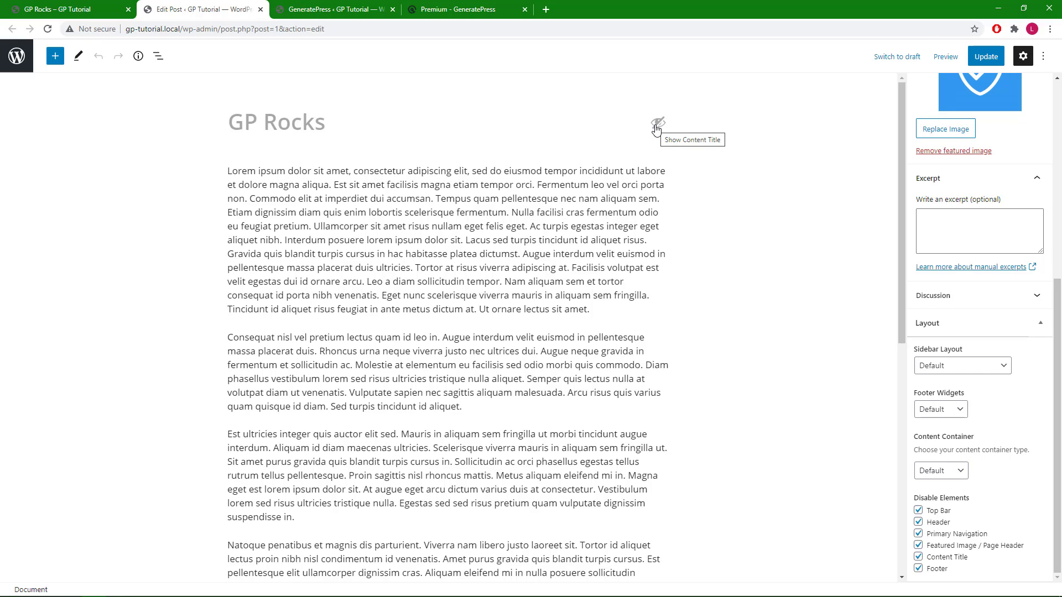
pyautogui.click(657, 126)
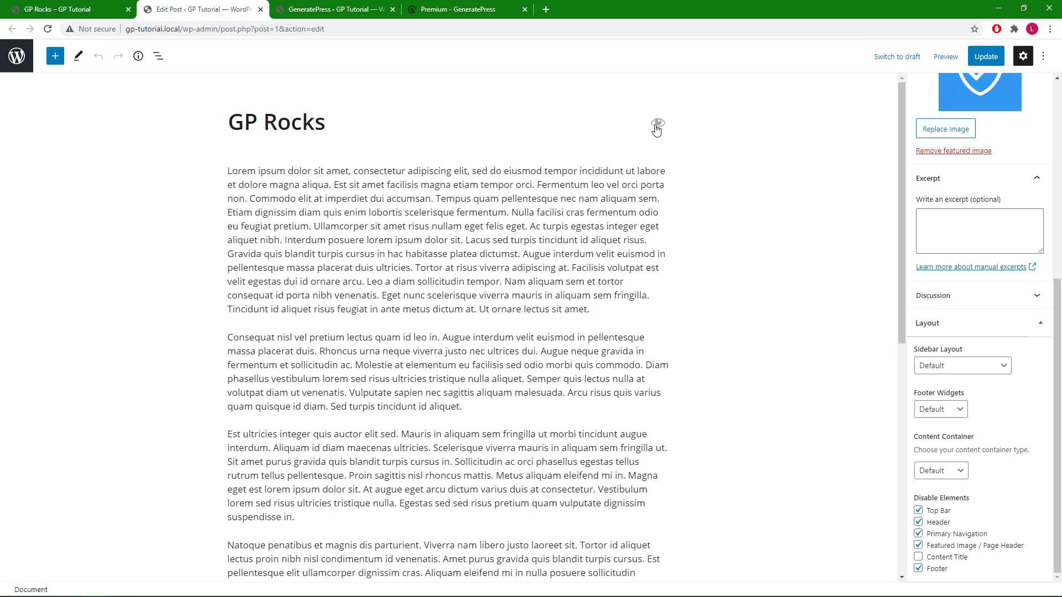
pyautogui.click(656, 126)
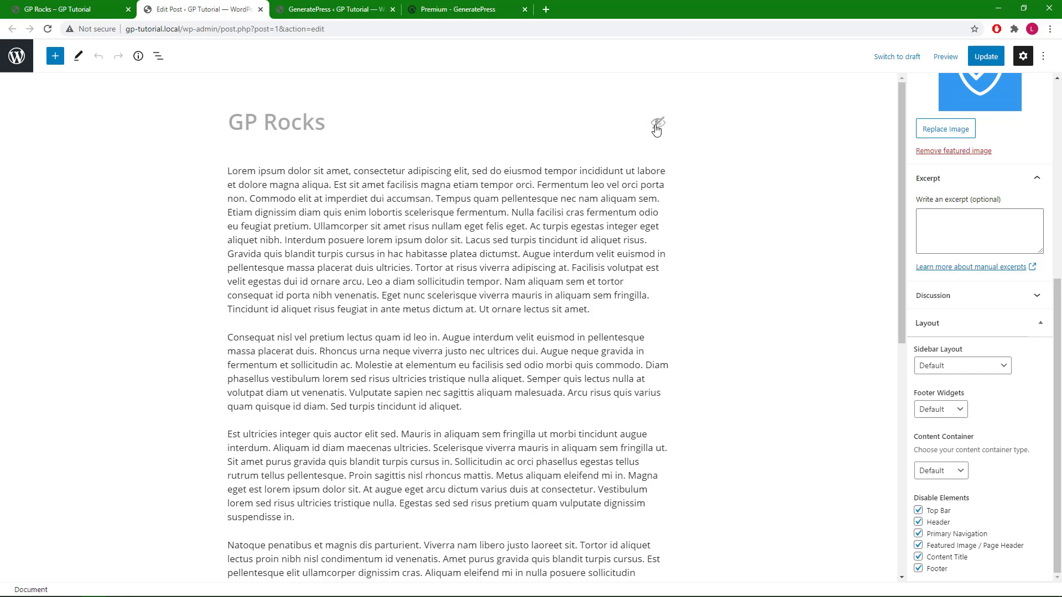
pyautogui.click(657, 127)
pyautogui.click(656, 127)
# Clear all six Disable Elements options for the GP Rocks post, from Top Bar to Footer, update it and reload the published page
pyautogui.click(936, 511)
pyautogui.click(938, 523)
pyautogui.click(938, 535)
pyautogui.click(939, 546)
pyautogui.click(939, 557)
pyautogui.click(936, 570)
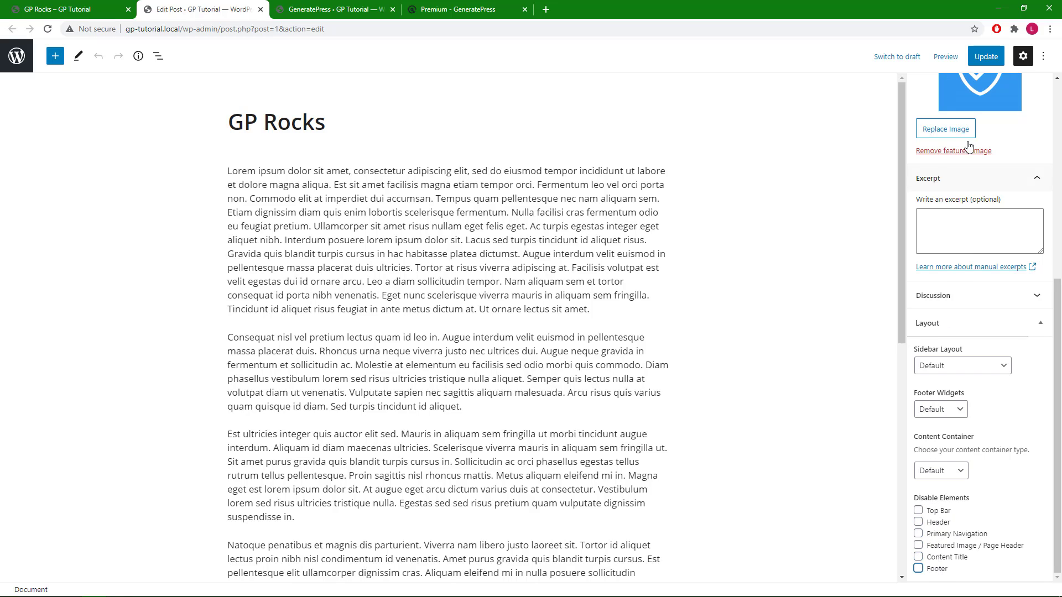
pyautogui.click(986, 56)
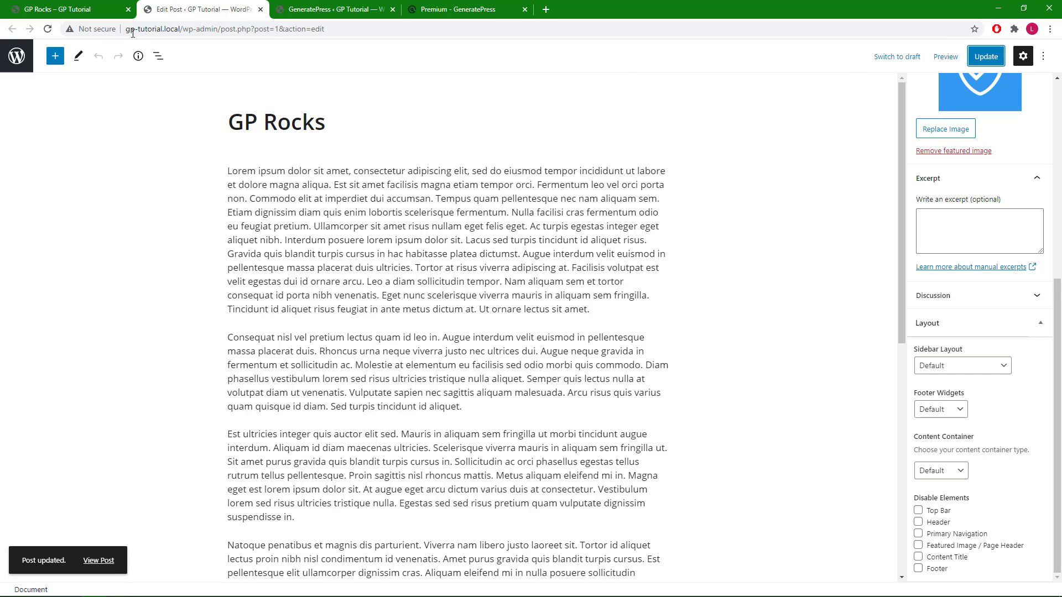
pyautogui.click(71, 10)
pyautogui.click(52, 32)
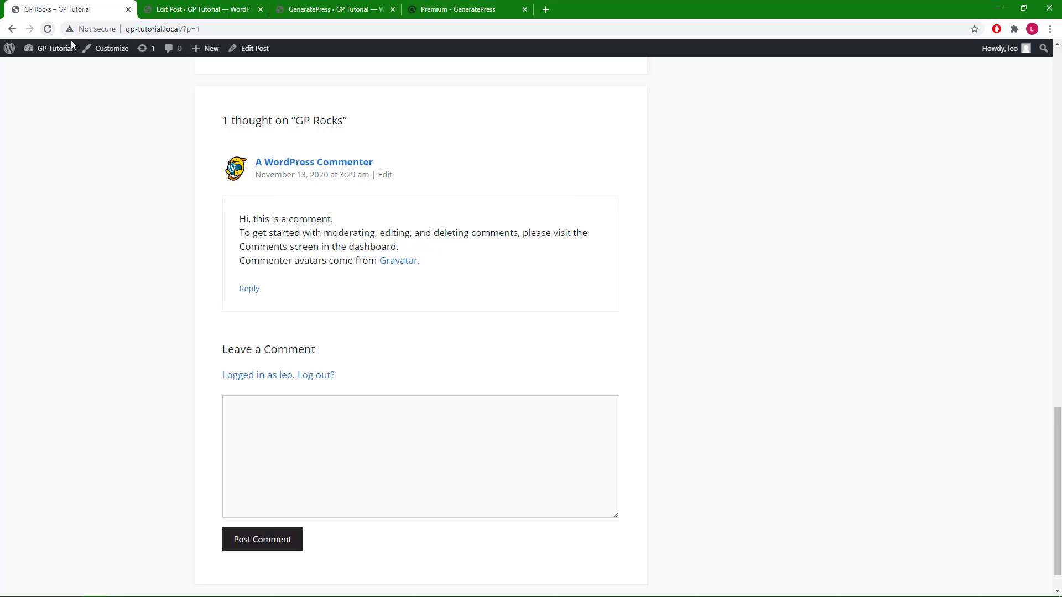
# Go to the home page and examine the content titles and top bar on the About, Best Deals, Tools and Contact pages
pyautogui.moveTo(1057, 412); pyautogui.dragTo(1045, 61)
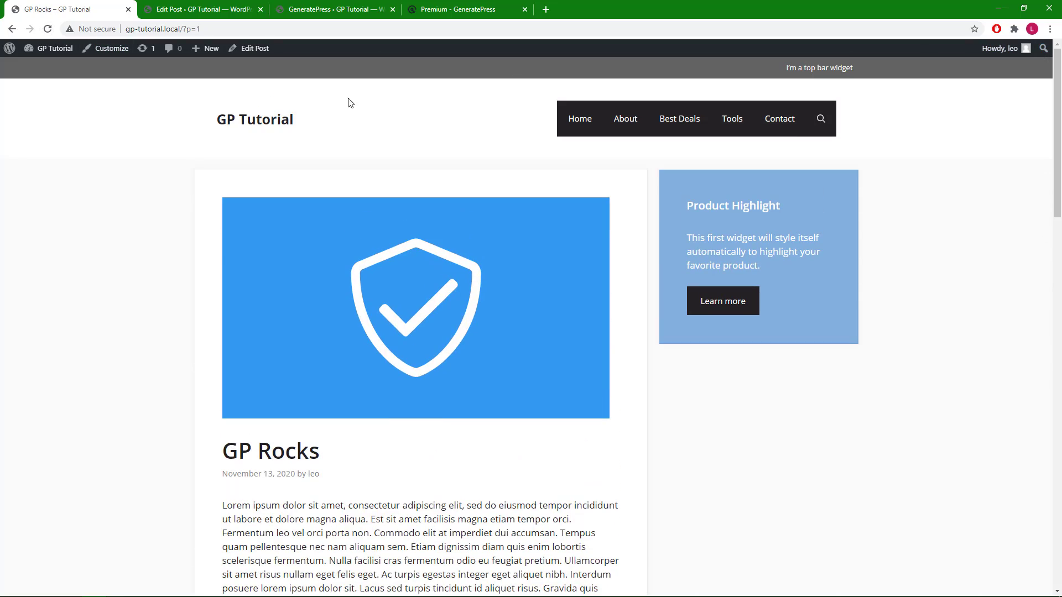
pyautogui.click(251, 125)
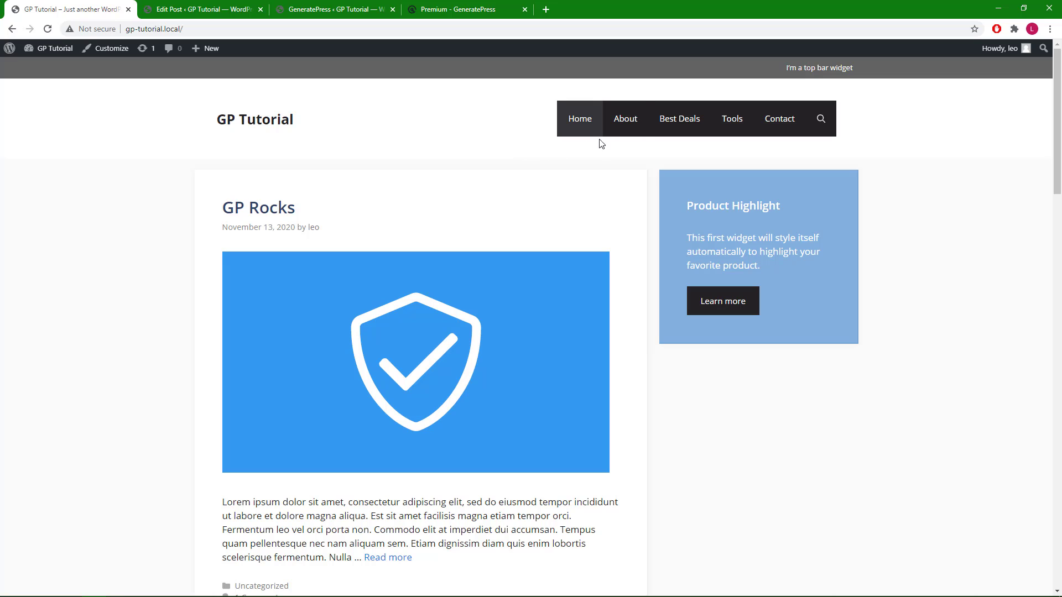
pyautogui.click(625, 131)
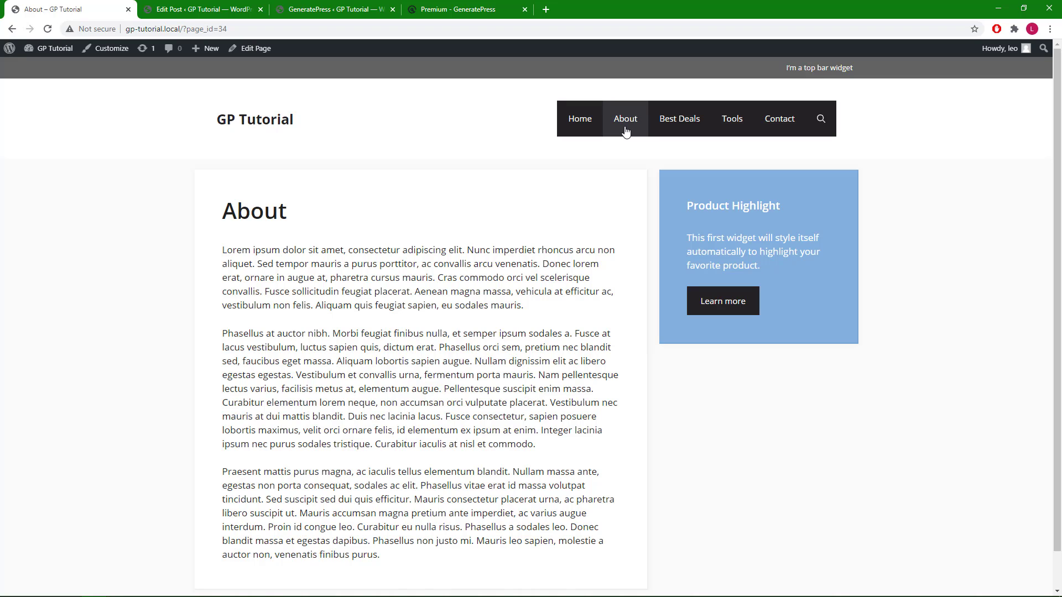
pyautogui.moveTo(227, 207); pyautogui.dragTo(321, 210)
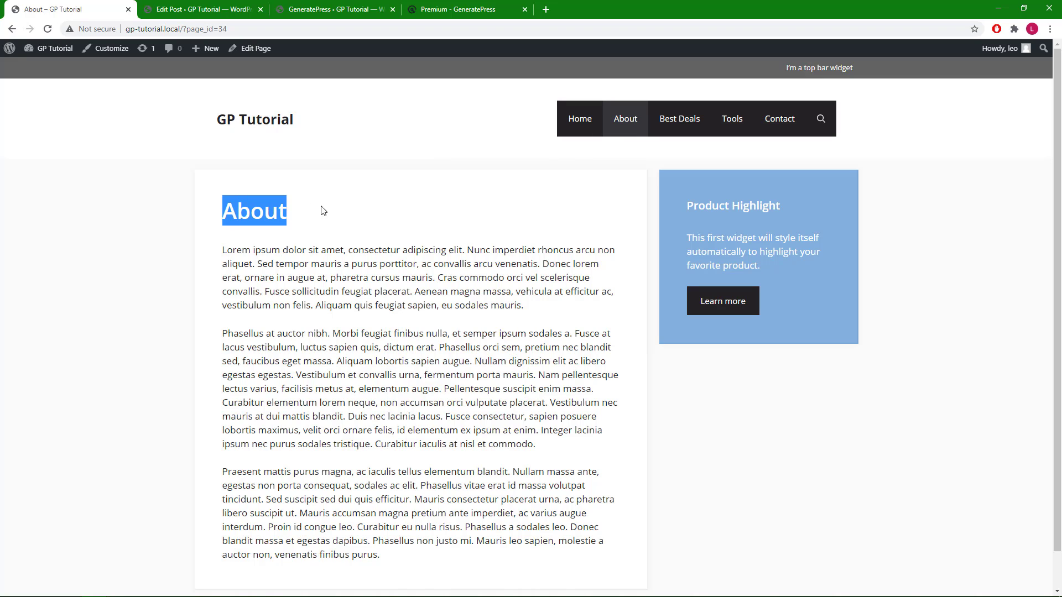
pyautogui.tripleClick(776, 72)
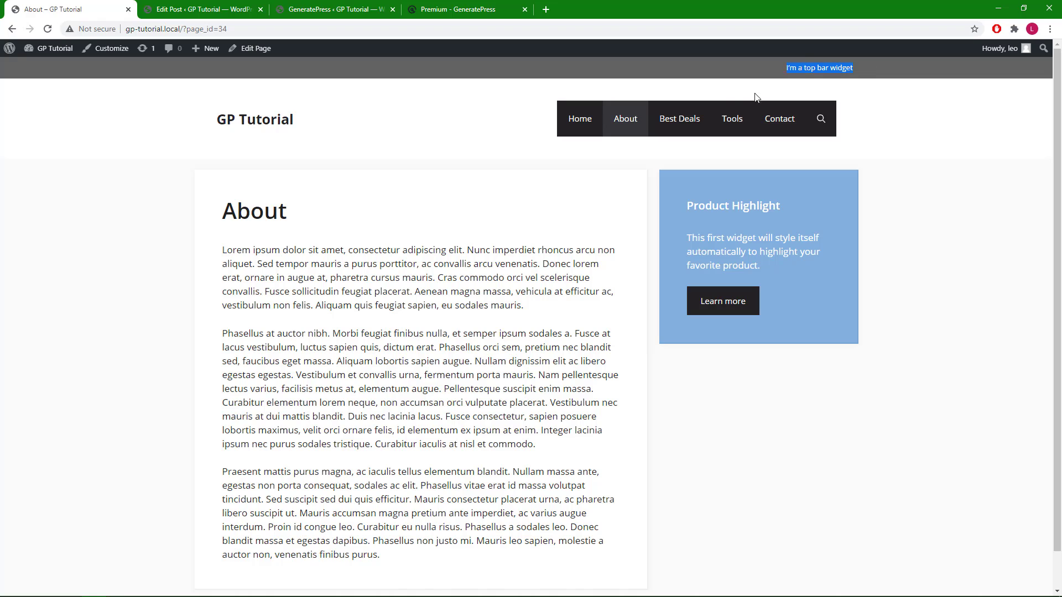
pyautogui.click(686, 122)
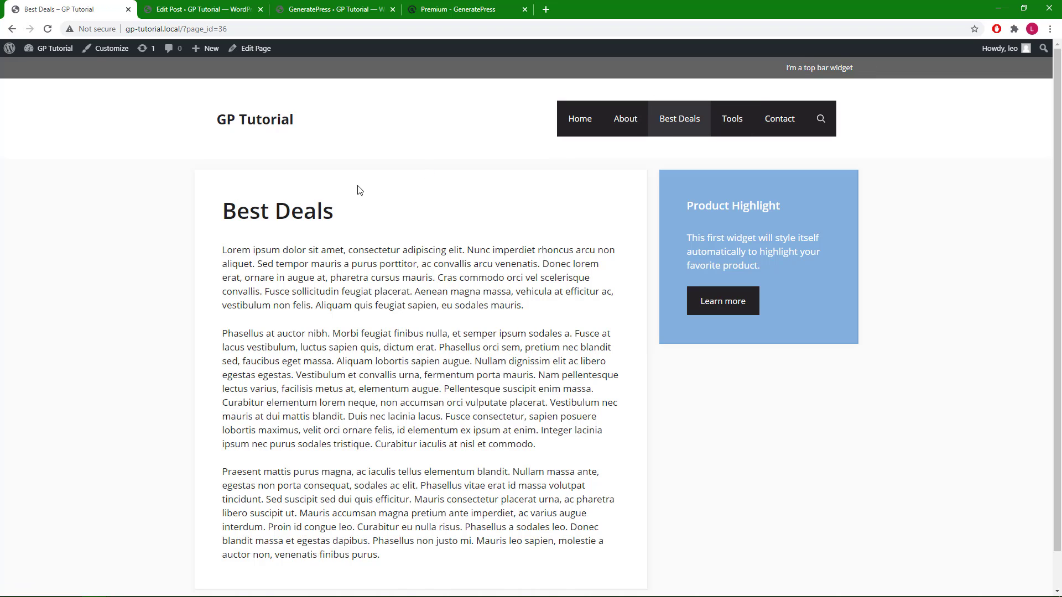
pyautogui.moveTo(223, 213); pyautogui.dragTo(336, 210)
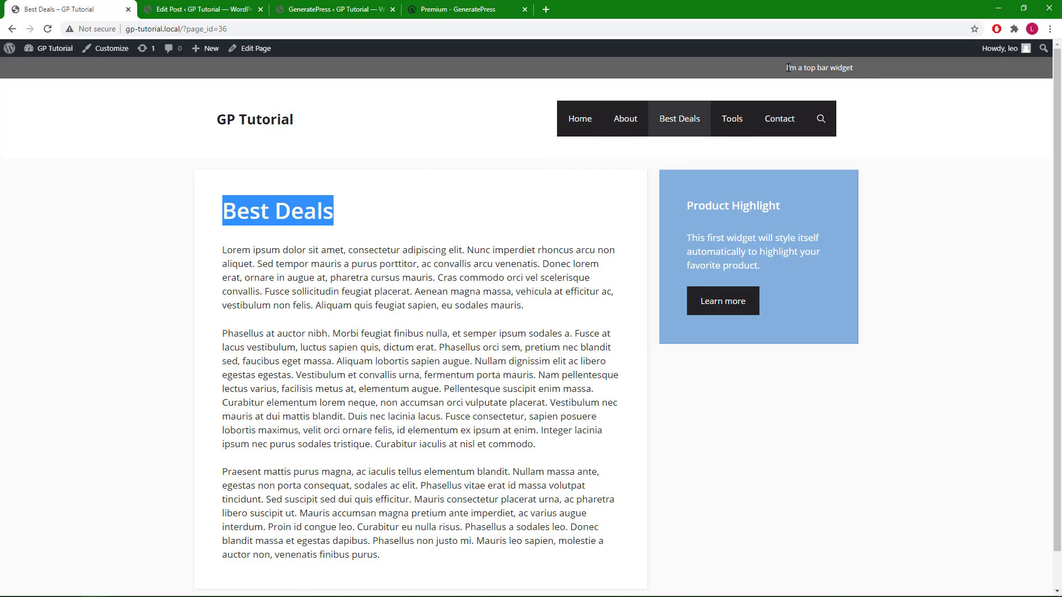
pyautogui.click(810, 65)
pyautogui.click(731, 119)
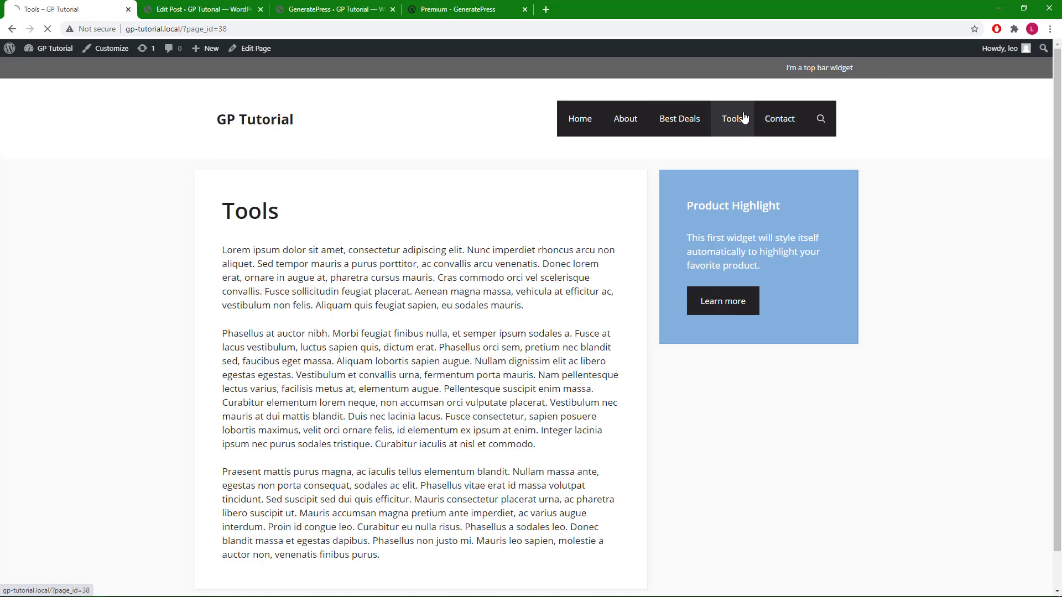
pyautogui.click(773, 120)
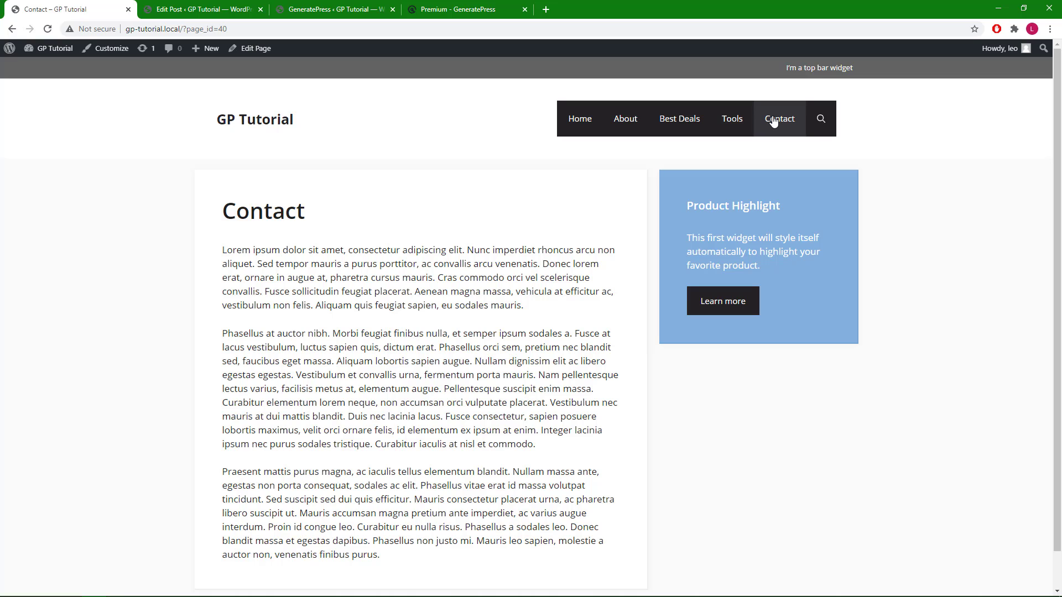
# Create a new GeneratePress element of type Layout titled "Disable content title and top bar for pages"
pyautogui.click(66, 51)
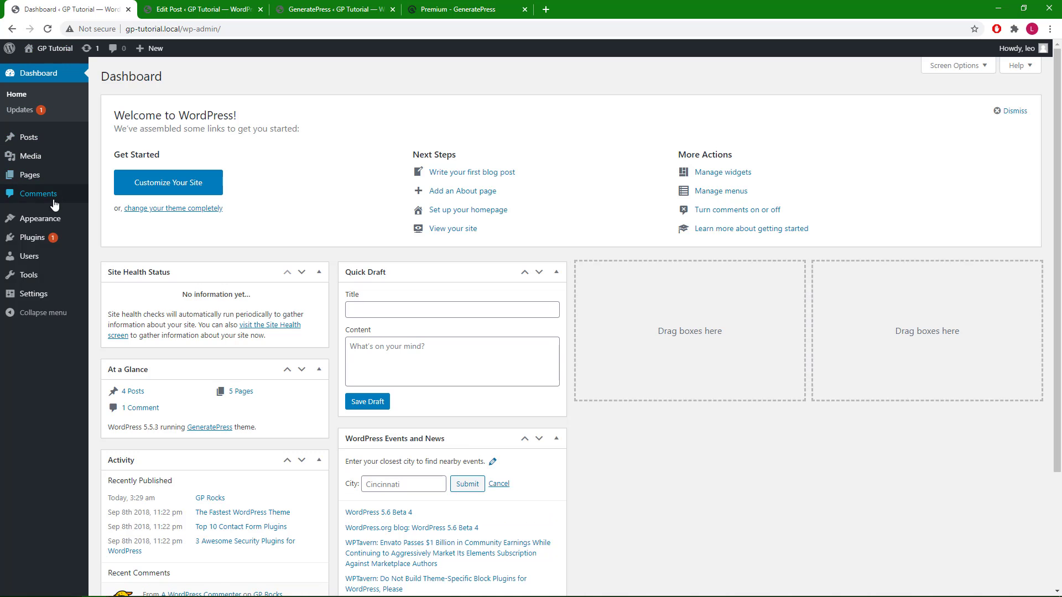
pyautogui.moveTo(53, 219)
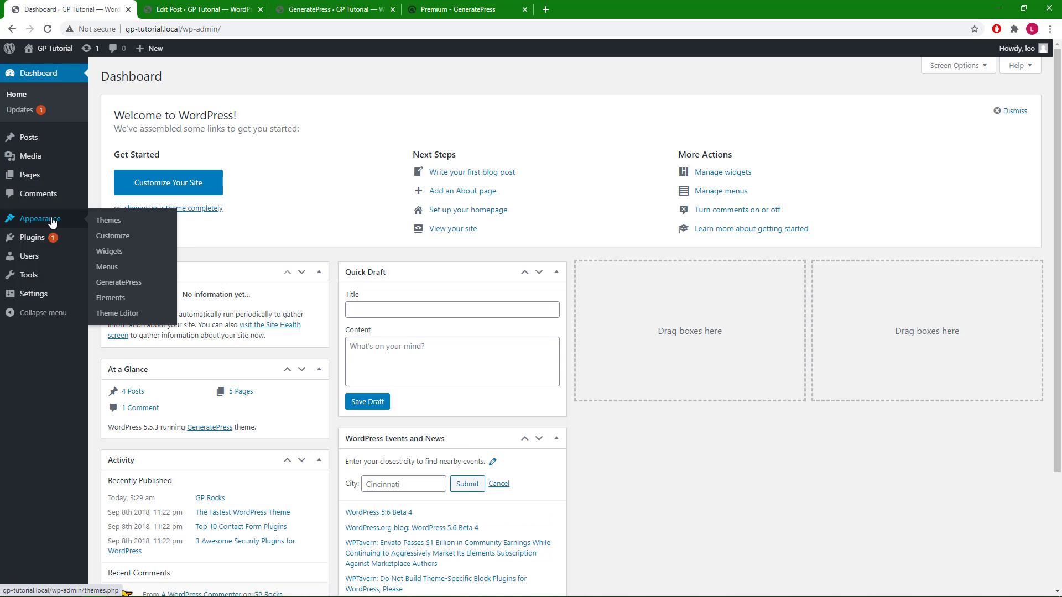
pyautogui.click(119, 298)
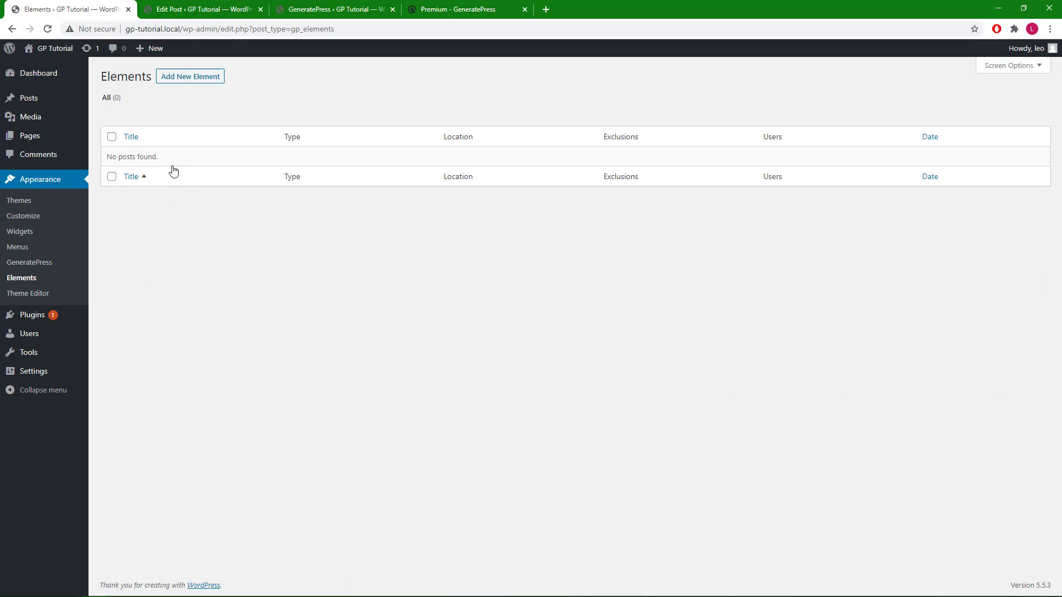
pyautogui.click(185, 83)
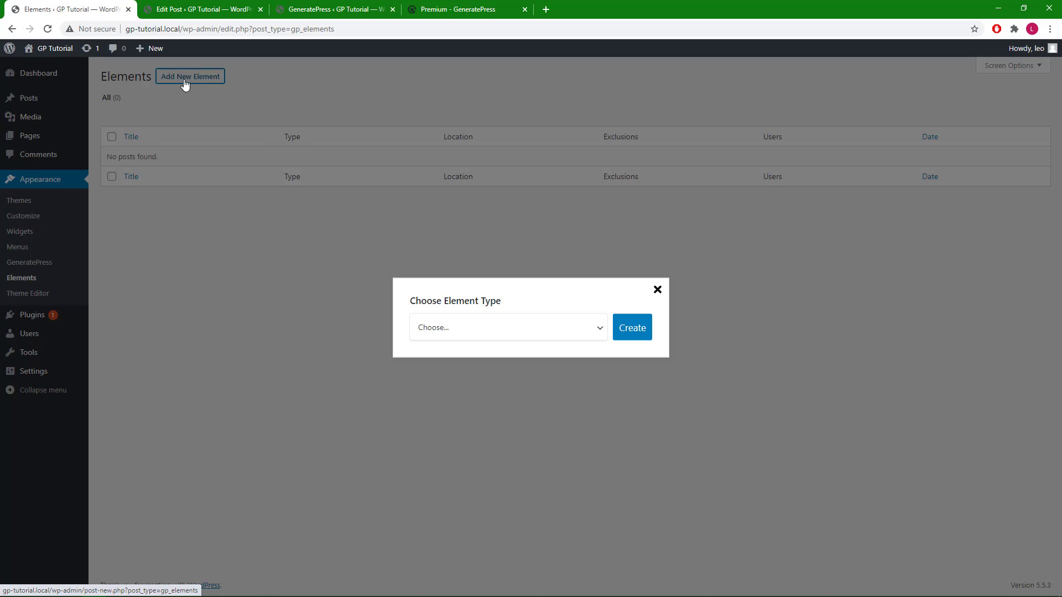
pyautogui.click(505, 327)
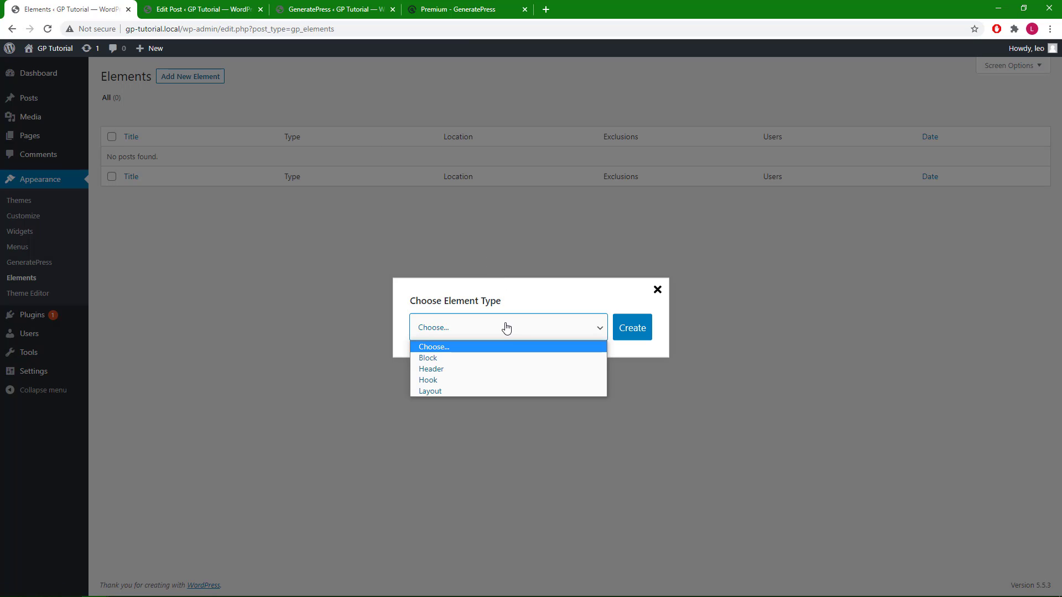
pyautogui.click(502, 390)
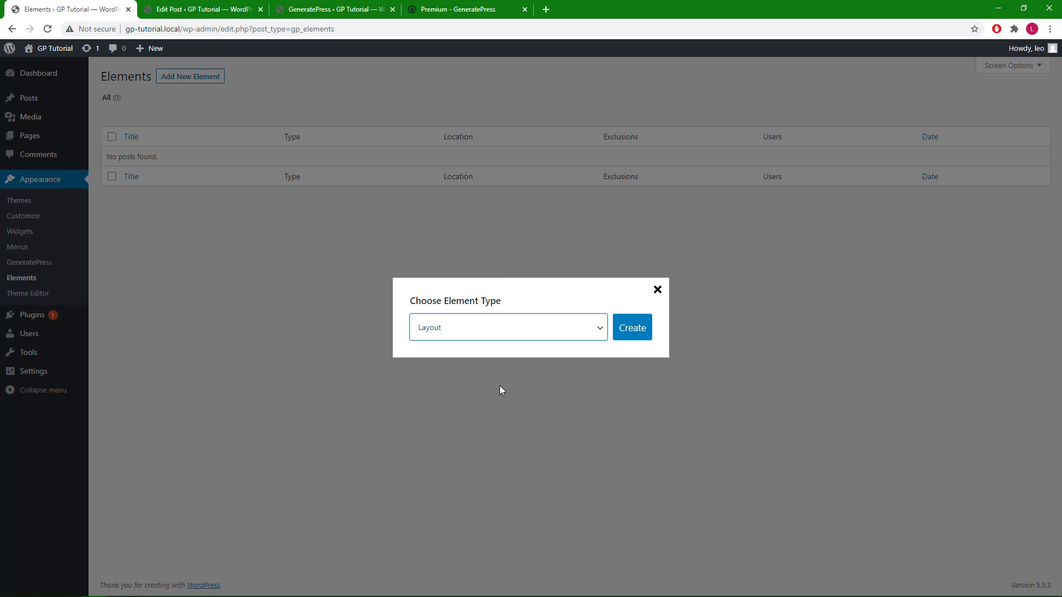
pyautogui.click(631, 328)
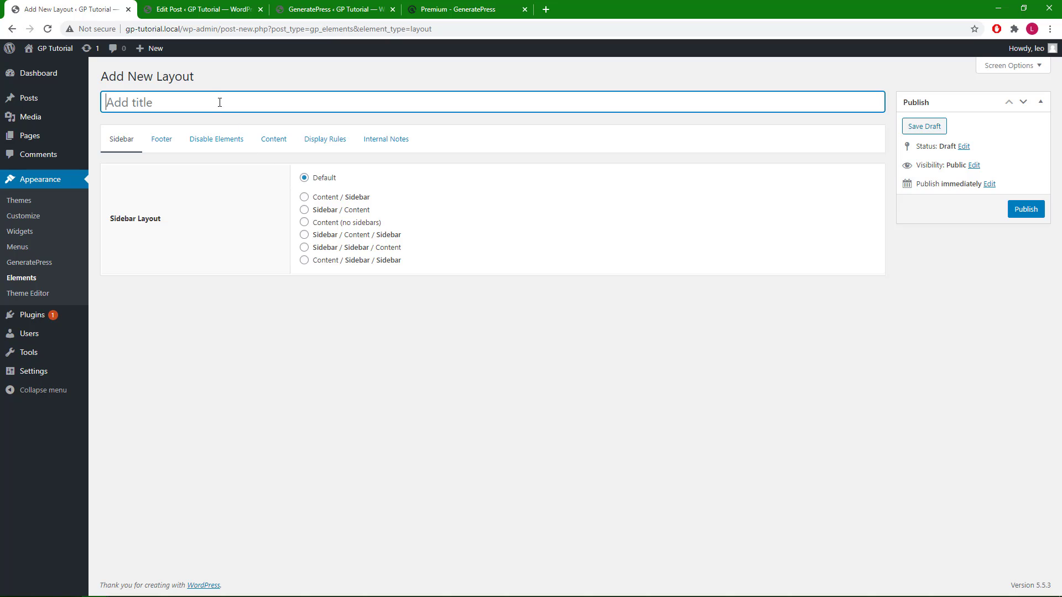
pyautogui.write('Disable content t')
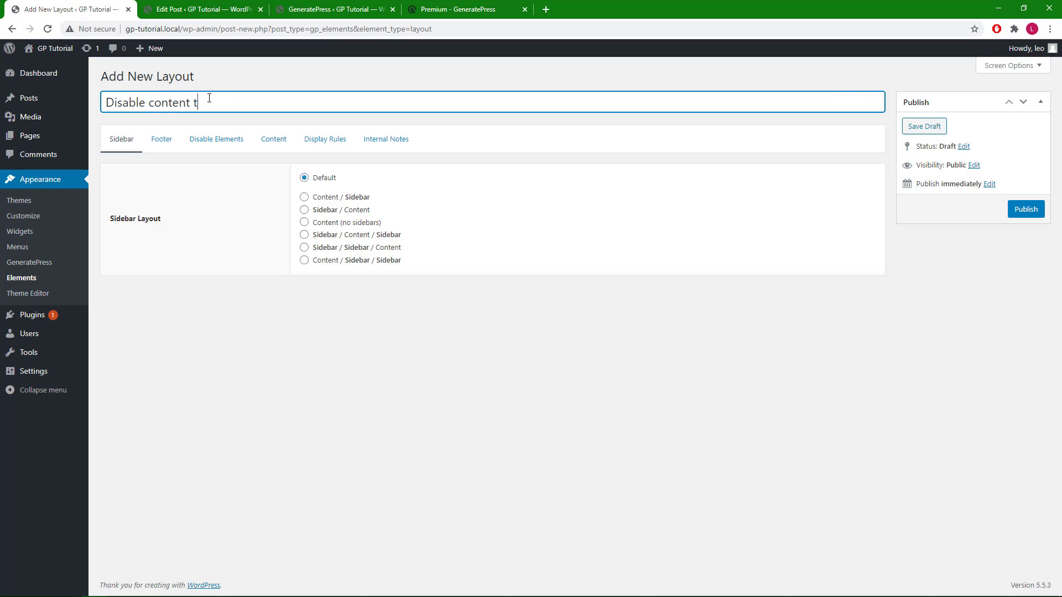
pyautogui.write('itle and top bar for pages')
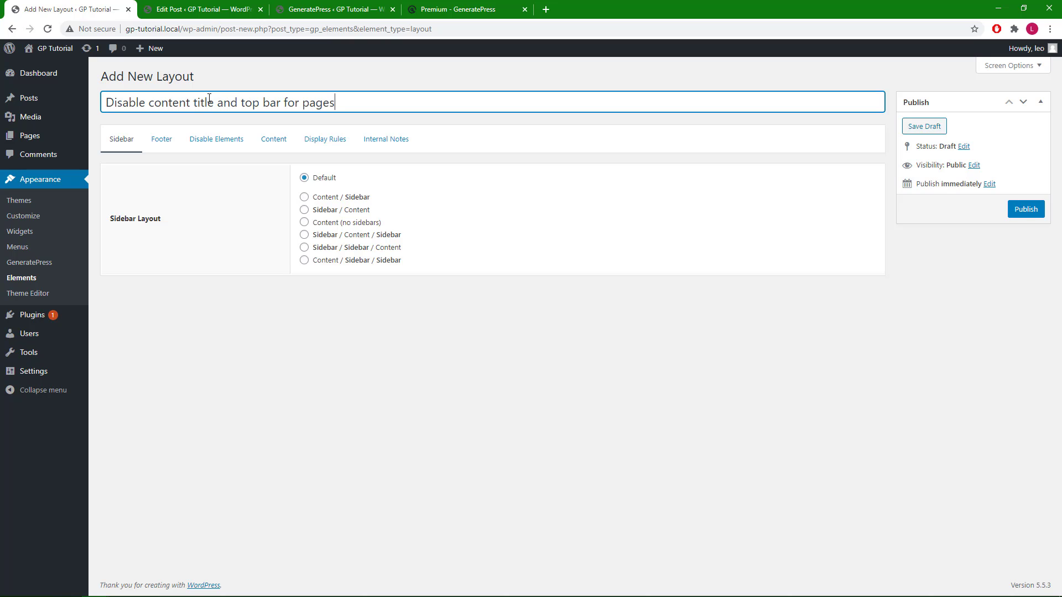
# Disable the Top Bar and Content Title in the new layout element
pyautogui.click(234, 142)
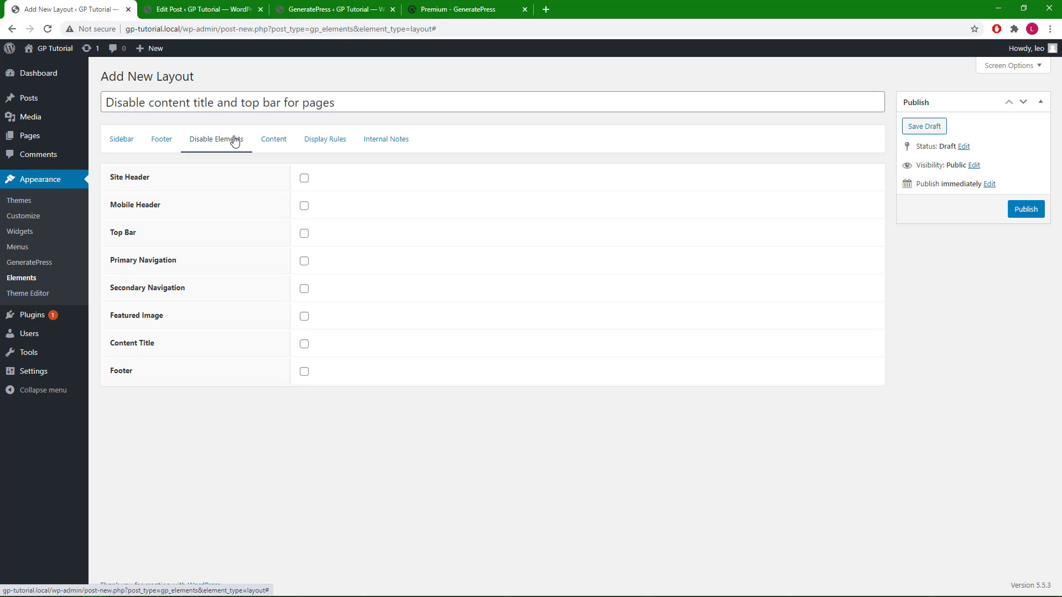
pyautogui.click(306, 235)
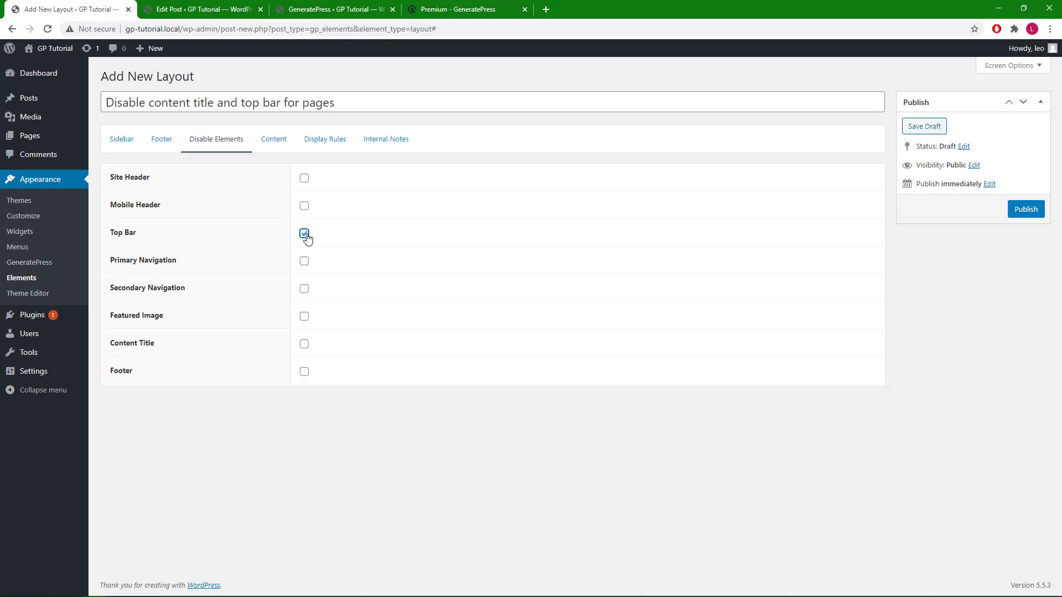
pyautogui.click(304, 345)
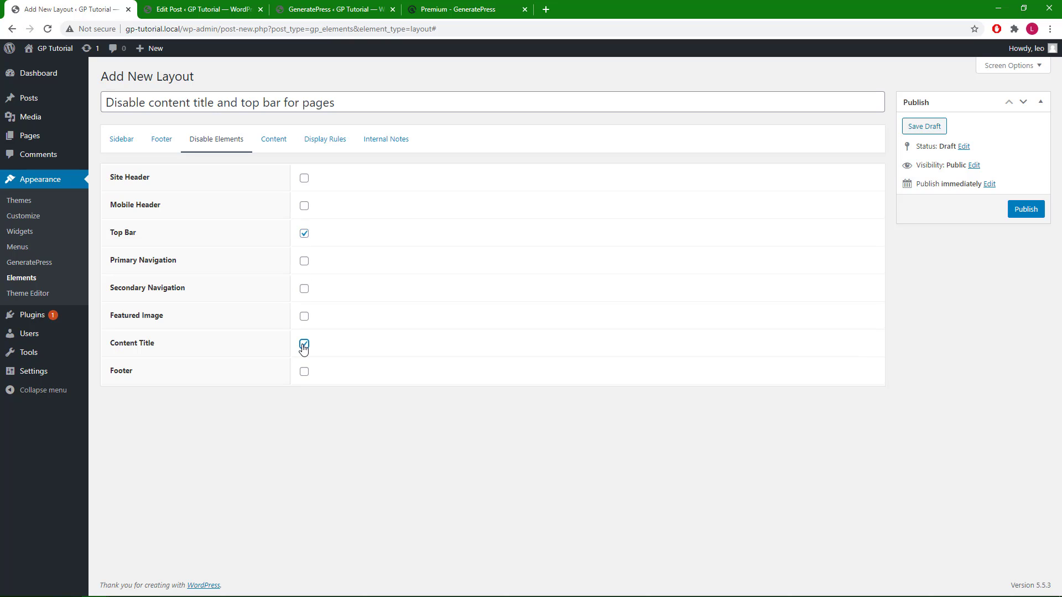
# Set the layout's display location to Page, All Pages and publish the element
pyautogui.click(323, 144)
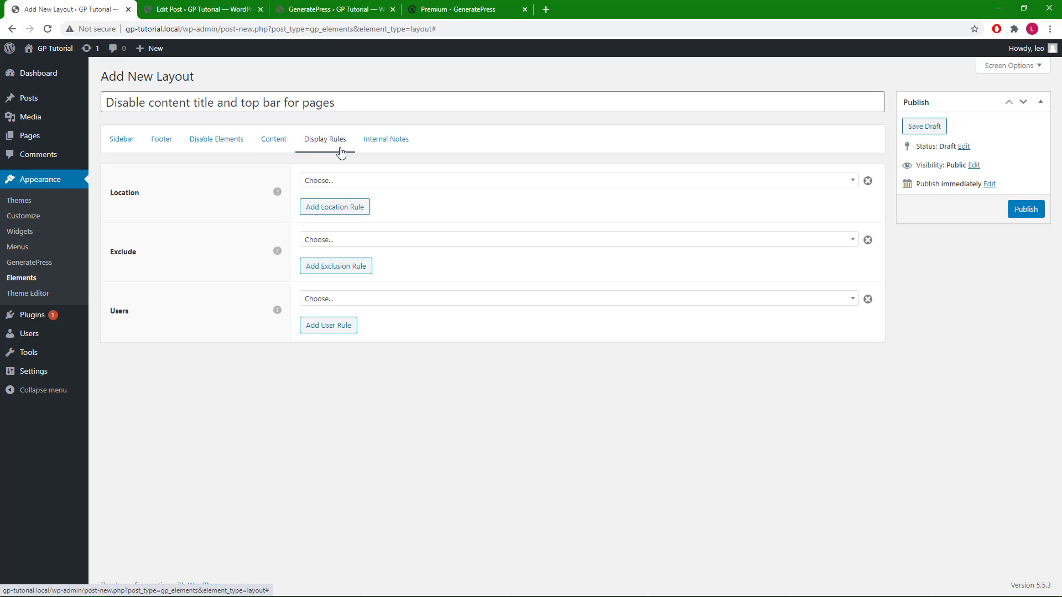
pyautogui.click(459, 183)
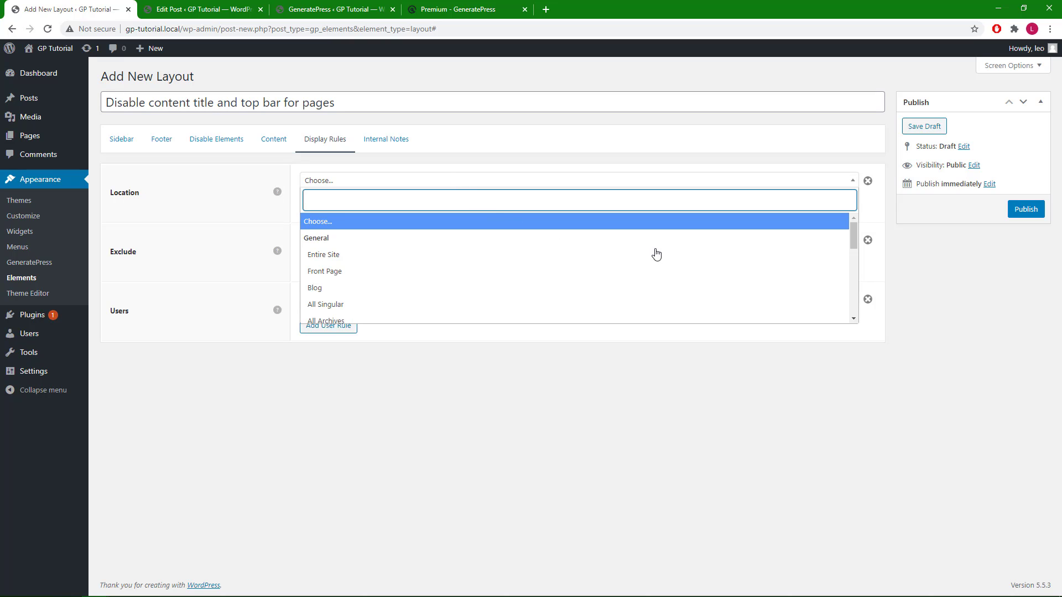
pyautogui.click(854, 320)
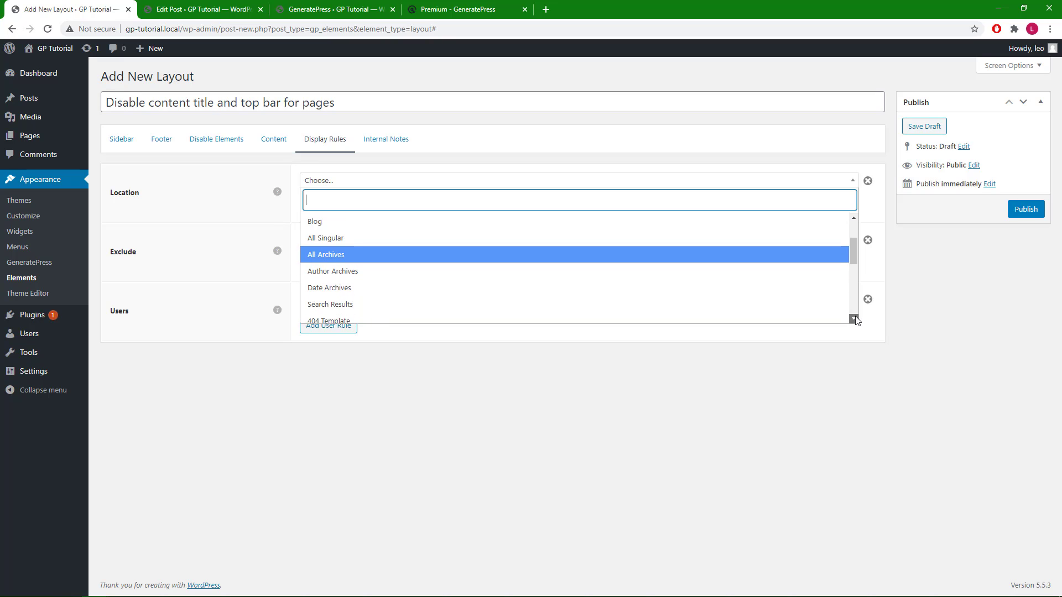
pyautogui.scroll(-7, 854, 320)
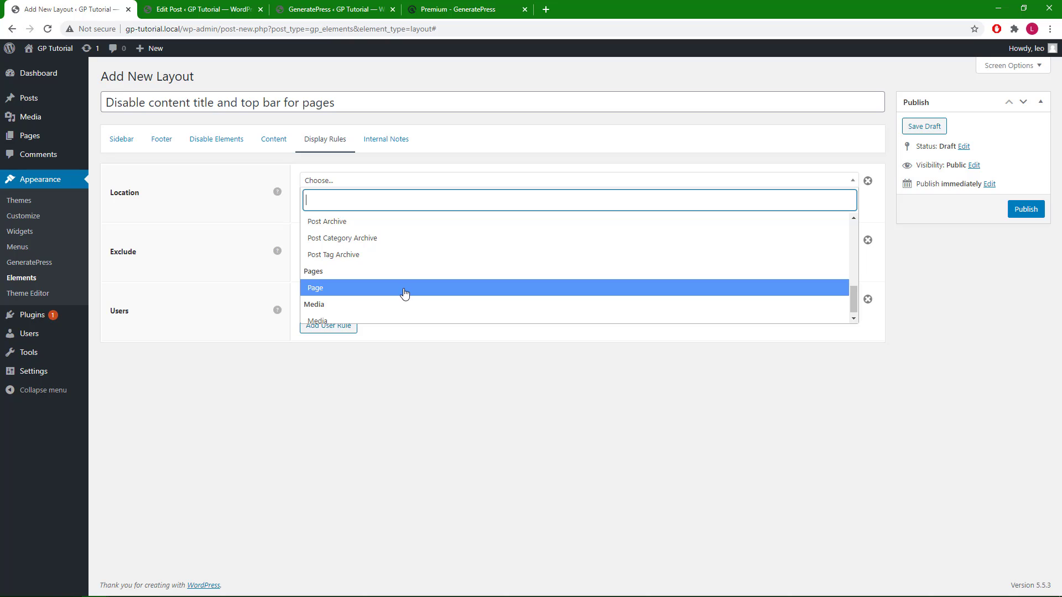
pyautogui.click(405, 294)
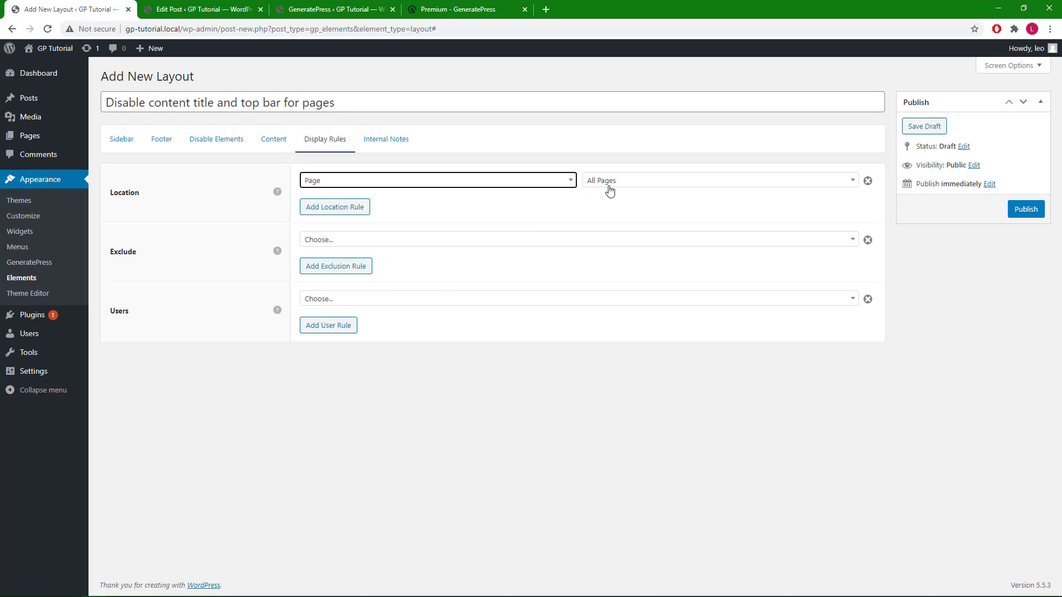
pyautogui.click(1020, 215)
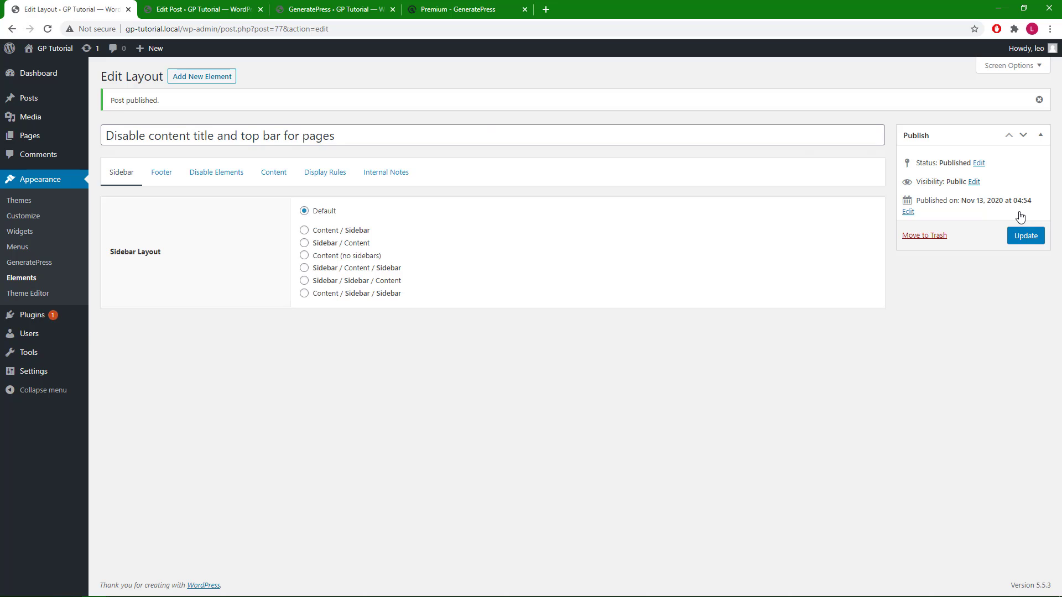
# Visit the live site and check the top bar and content title on the About, Best Deals and Contact pages
pyautogui.click(56, 58)
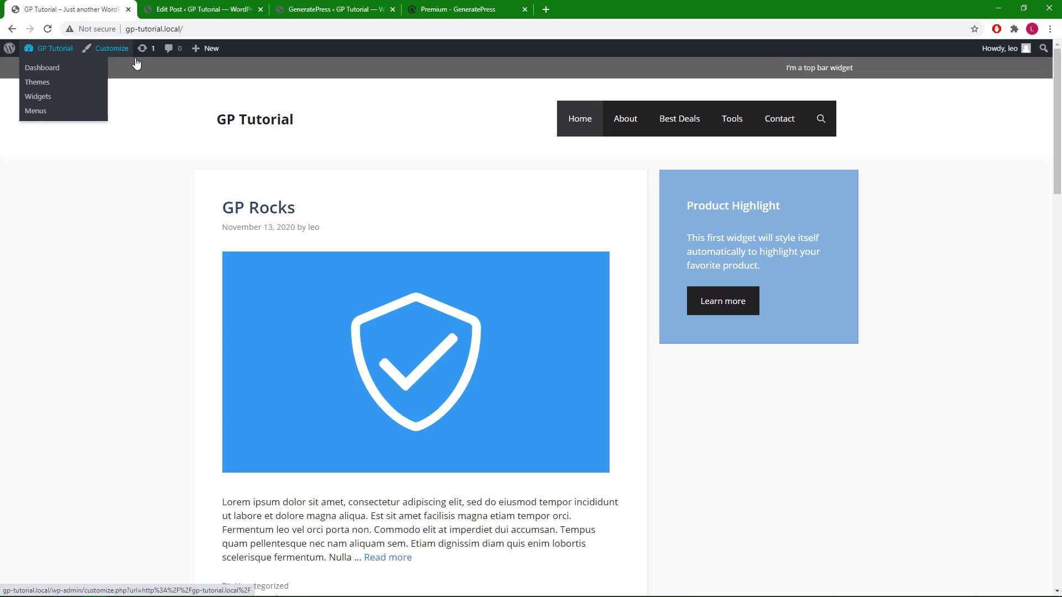
pyautogui.click(622, 120)
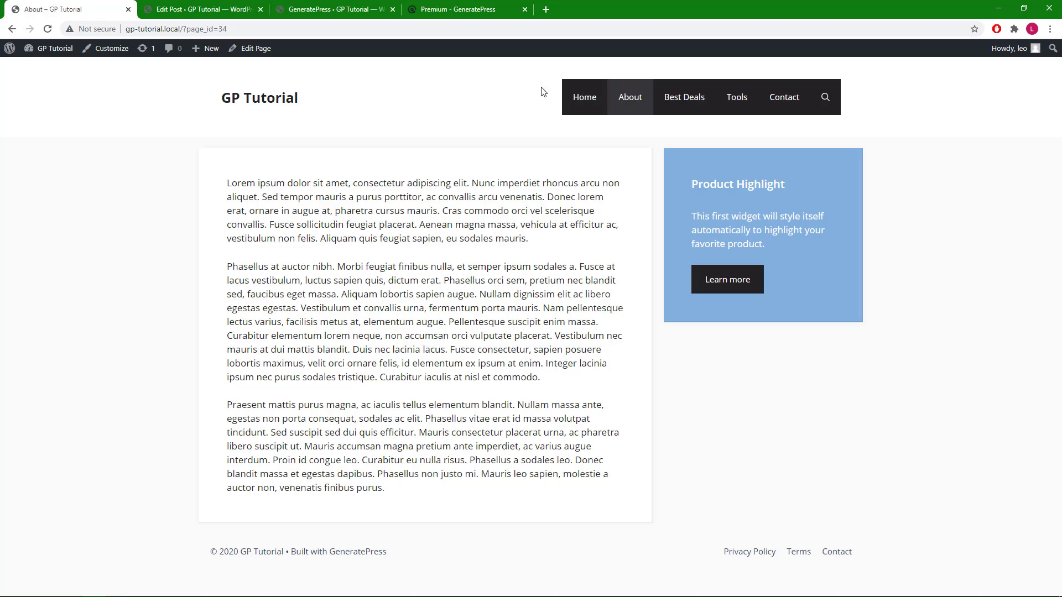
pyautogui.click(677, 114)
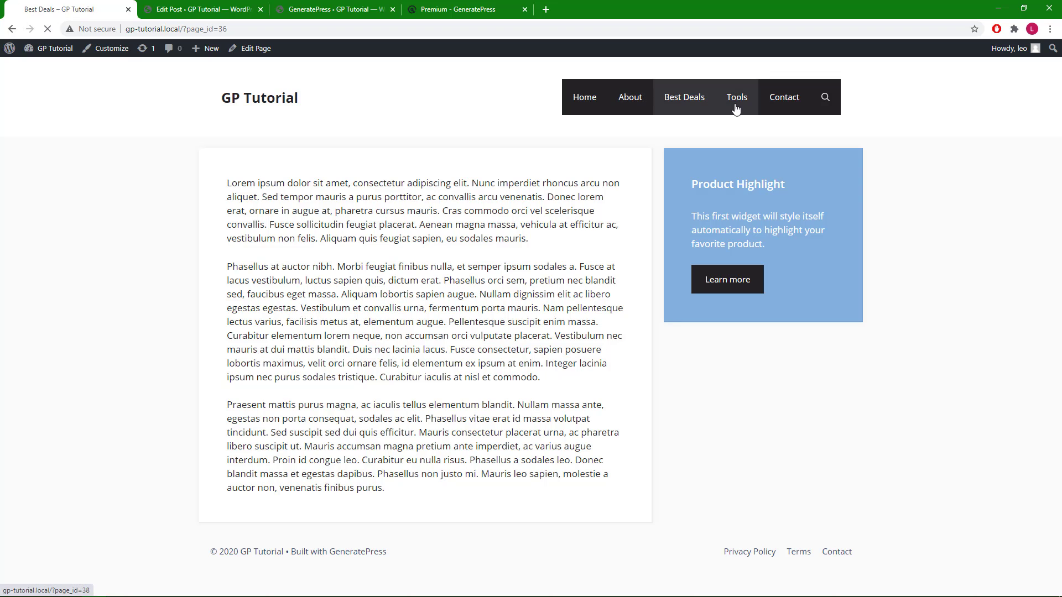
pyautogui.click(767, 108)
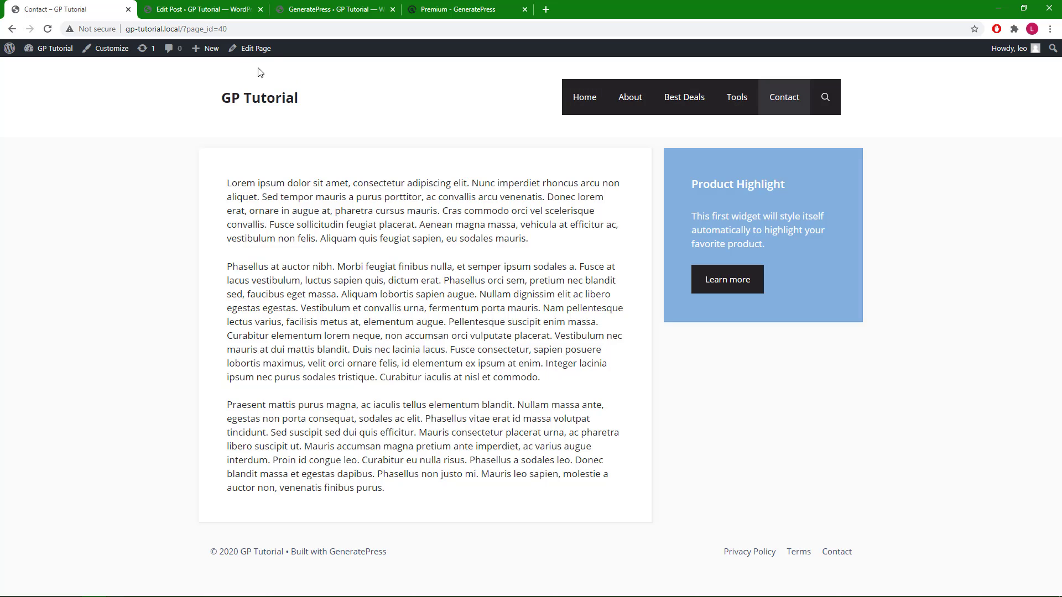
# Create a new page titled "New page" with the paragraph "GP is cool"
pyautogui.moveTo(216, 59)
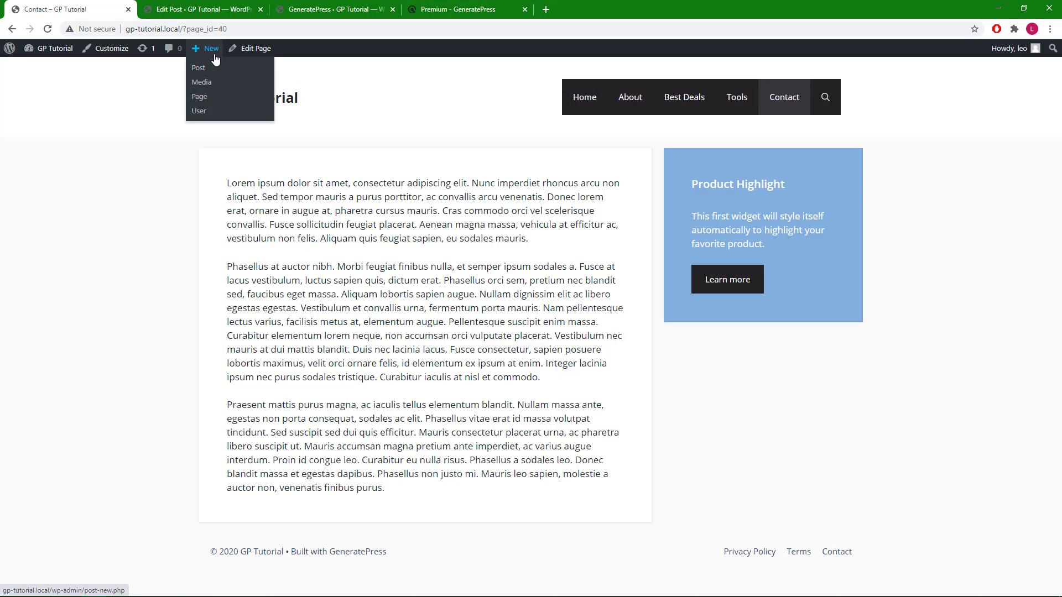
pyautogui.click(199, 97)
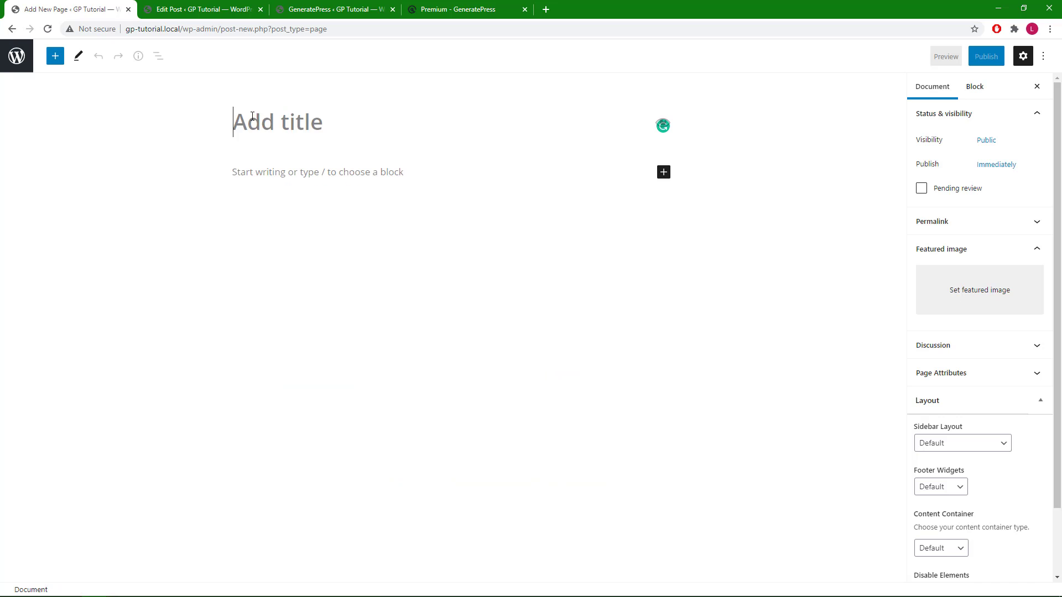
pyautogui.write('New page')
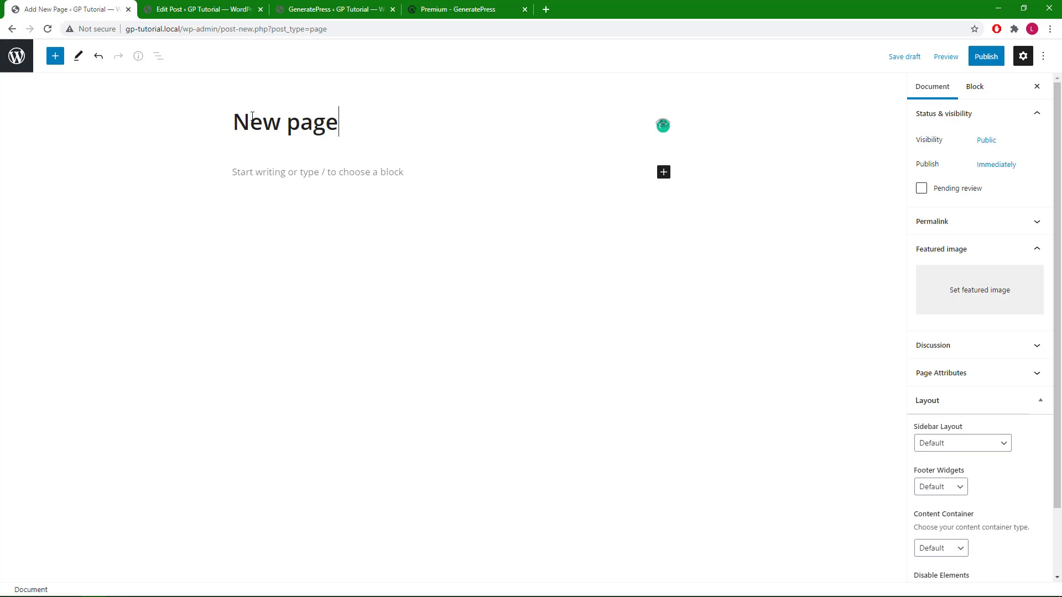
pyautogui.click(284, 167)
pyautogui.write('GP is cool')
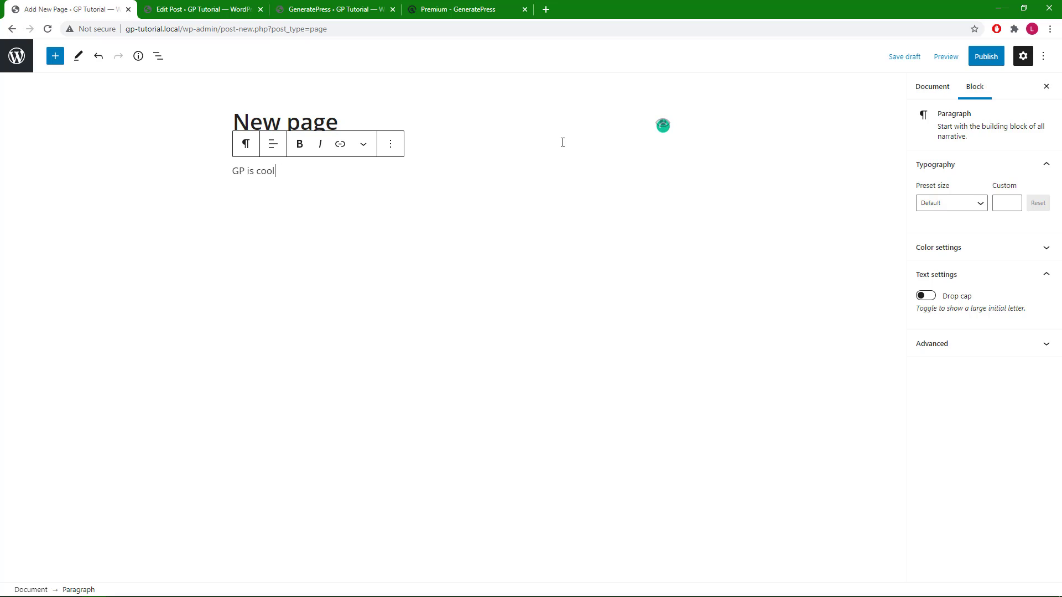
# Publish the new page and view it on the live site
pyautogui.click(985, 57)
pyautogui.click(959, 64)
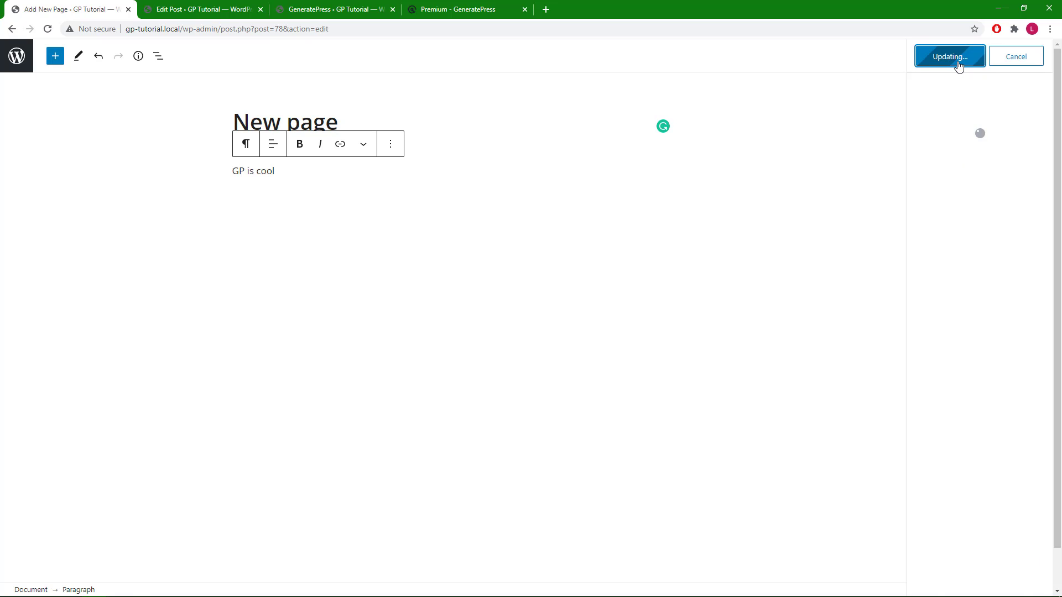
pyautogui.click(106, 561)
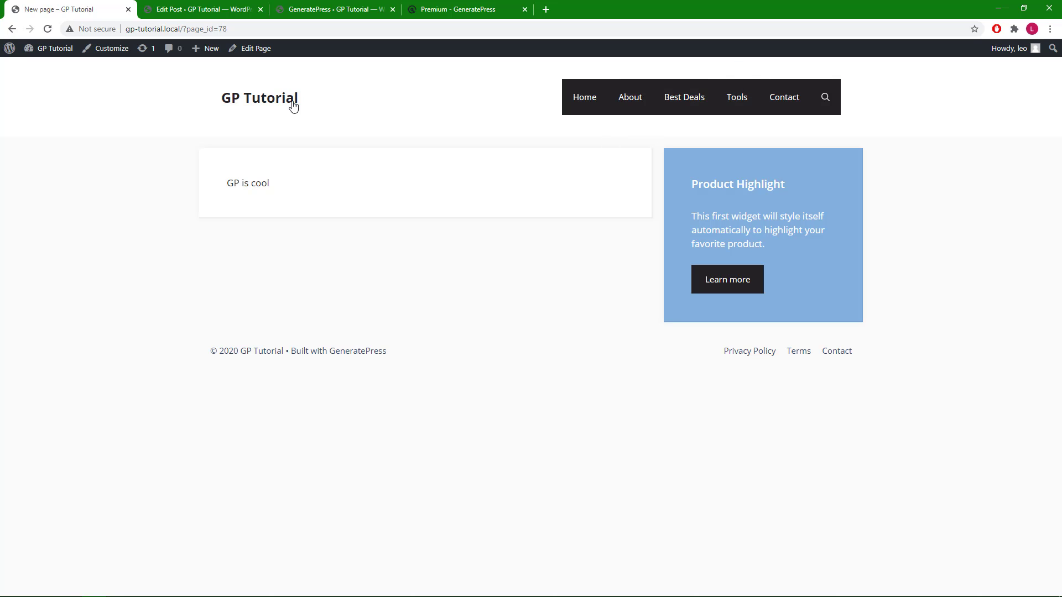
# Go to the site's homepage and check the top bar and post titles in the blog listing
pyautogui.click(259, 106)
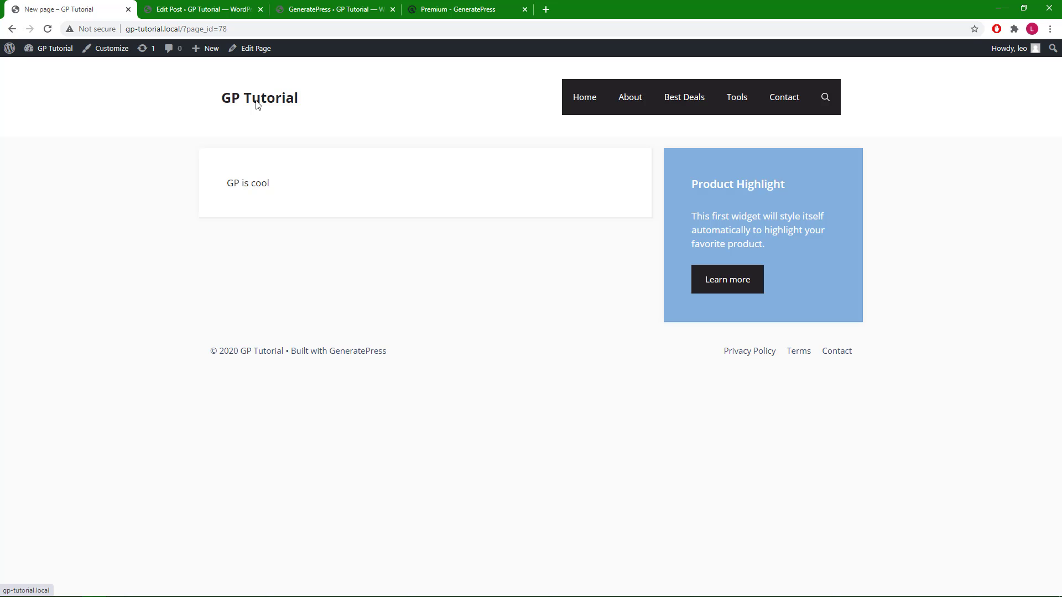
pyautogui.click(258, 105)
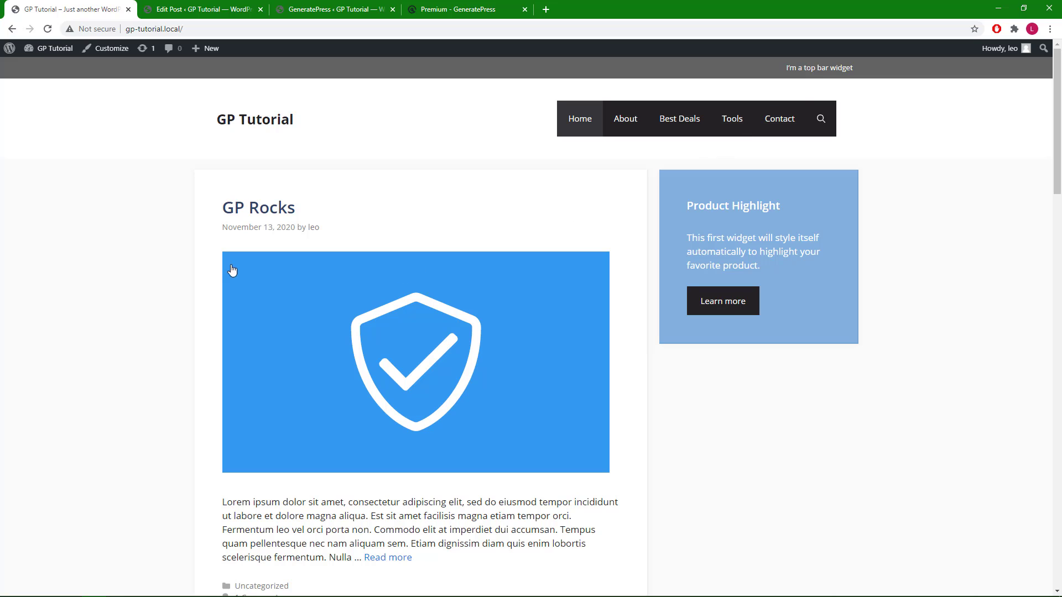
pyautogui.scroll(-6, 296, 218)
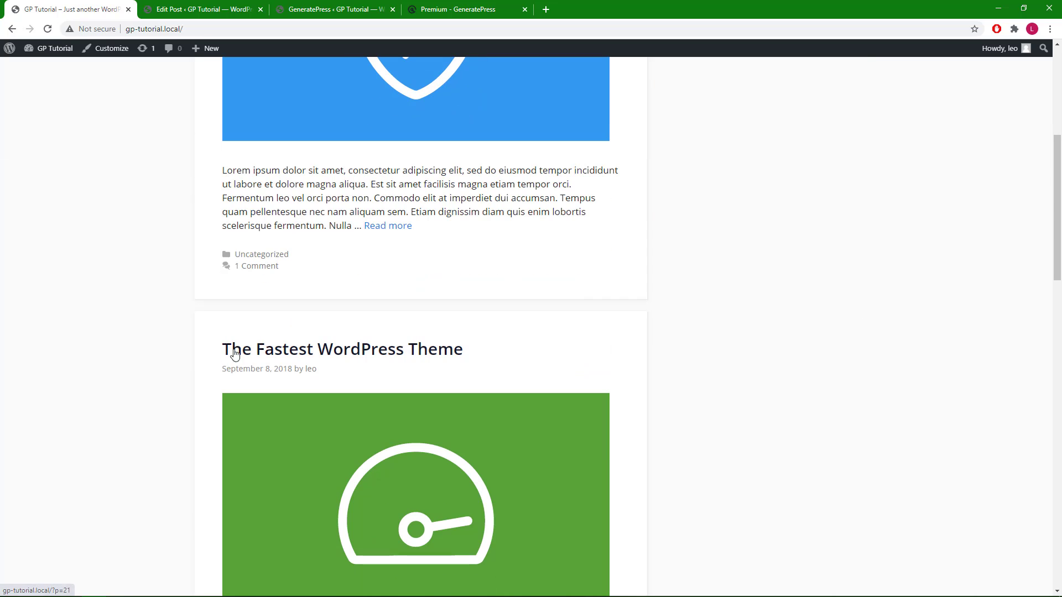
pyautogui.scroll(6, 352, 308)
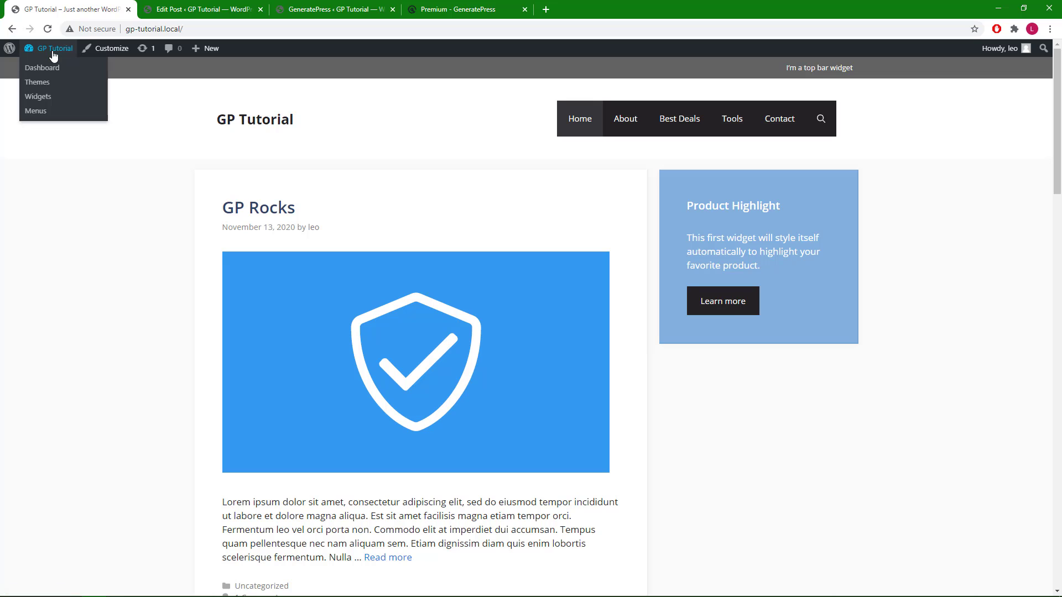
# Open the existing layout element for editing and extend its title to "Disable content title and top bar for pages and posts page"
pyautogui.click(42, 67)
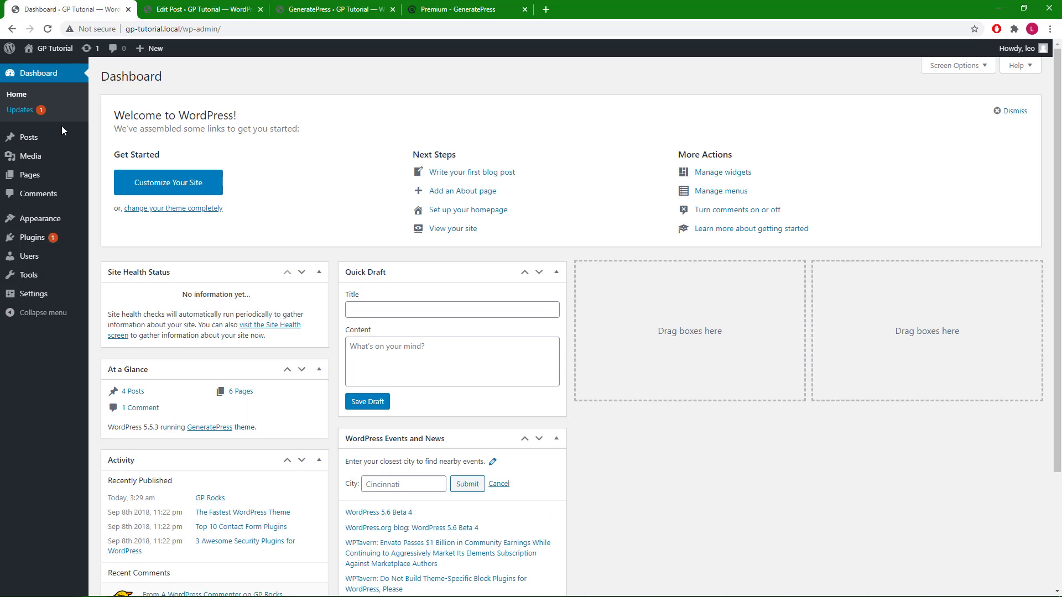
pyautogui.moveTo(49, 227)
pyautogui.click(122, 297)
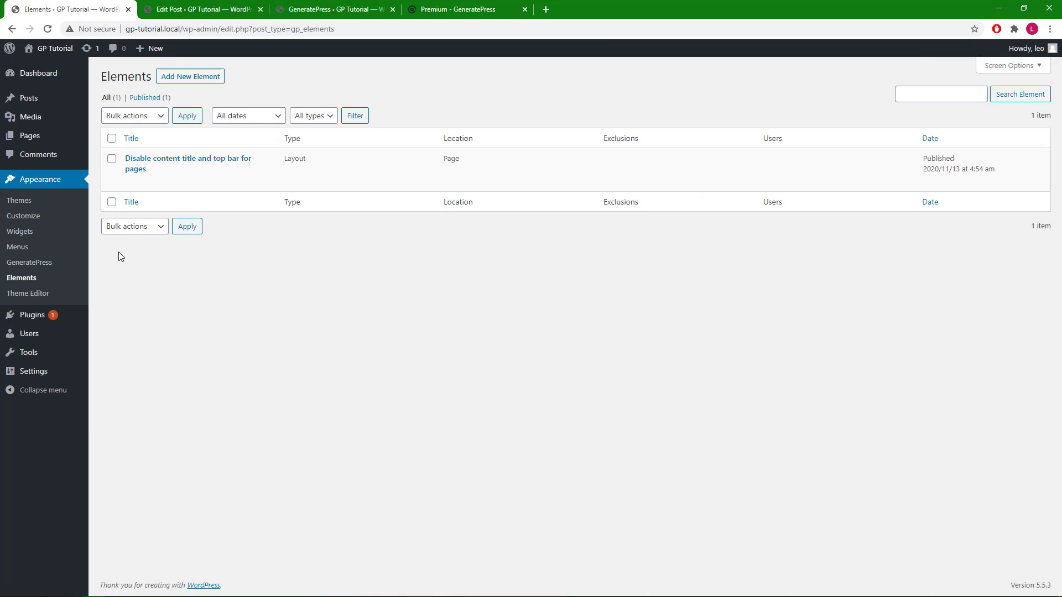
pyautogui.click(130, 186)
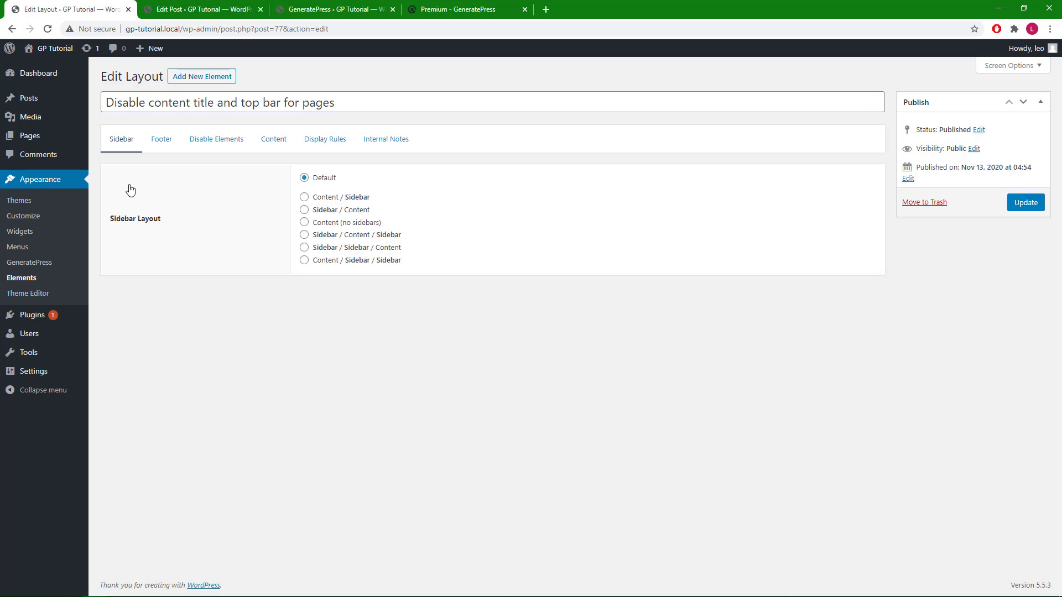
pyautogui.click(346, 105)
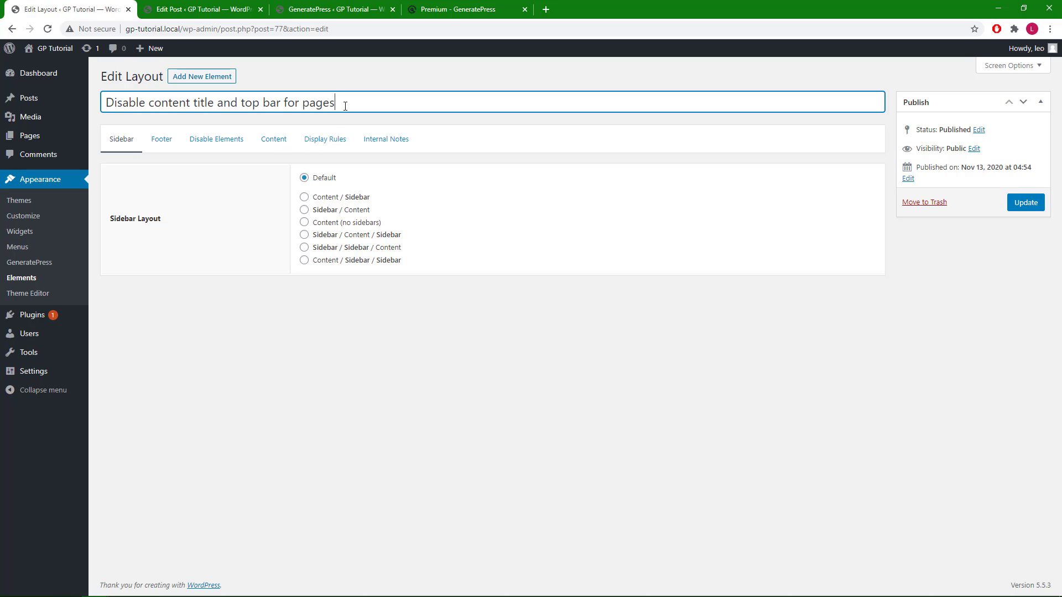
pyautogui.write('and posts page')
# Add Front Page as a second display location, update the layout element and view the live homepage
pyautogui.click(203, 146)
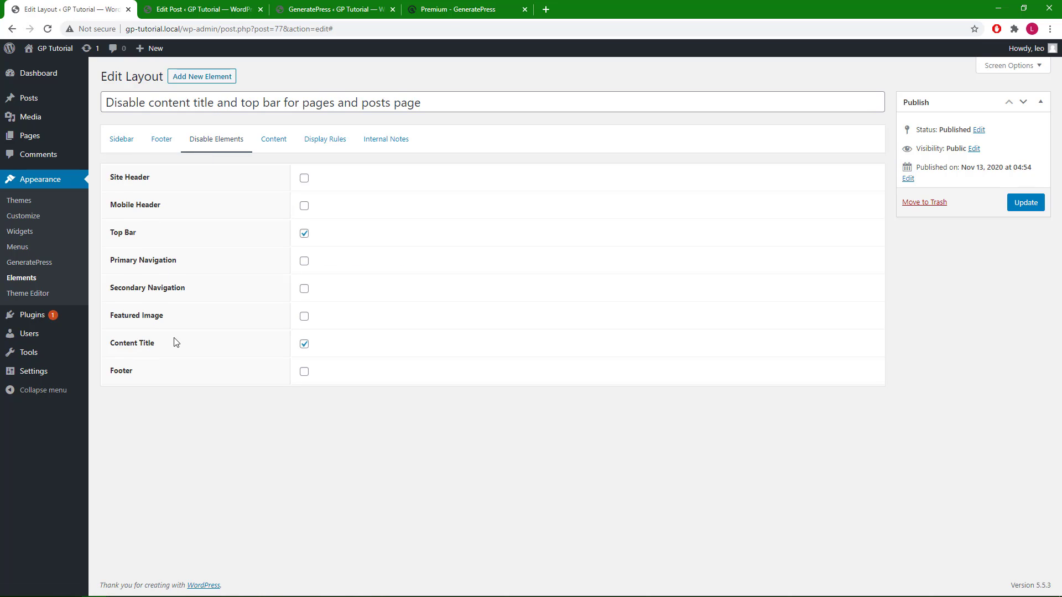
pyautogui.click(323, 142)
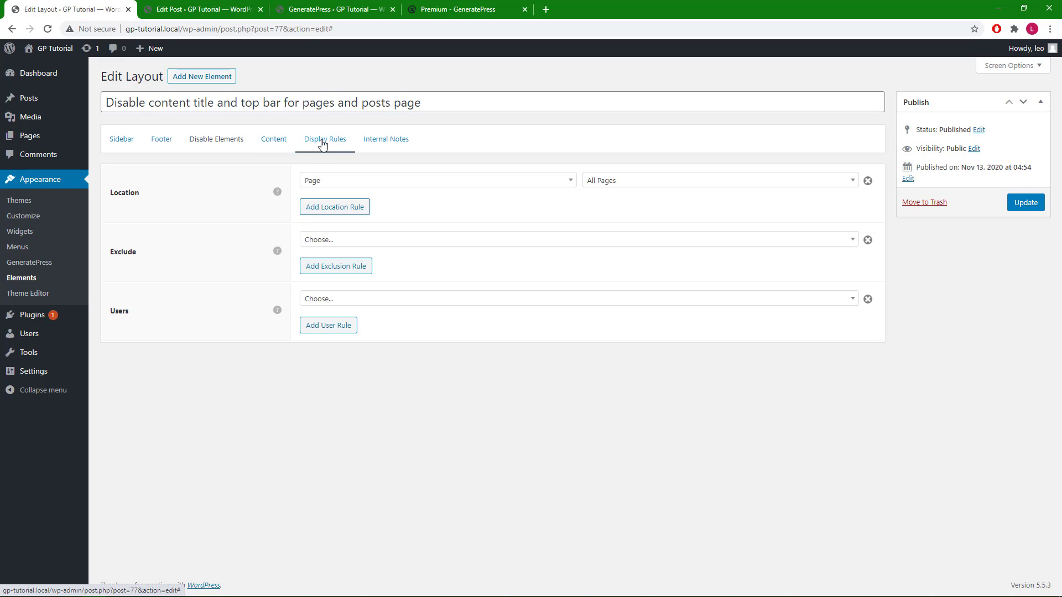
pyautogui.click(338, 212)
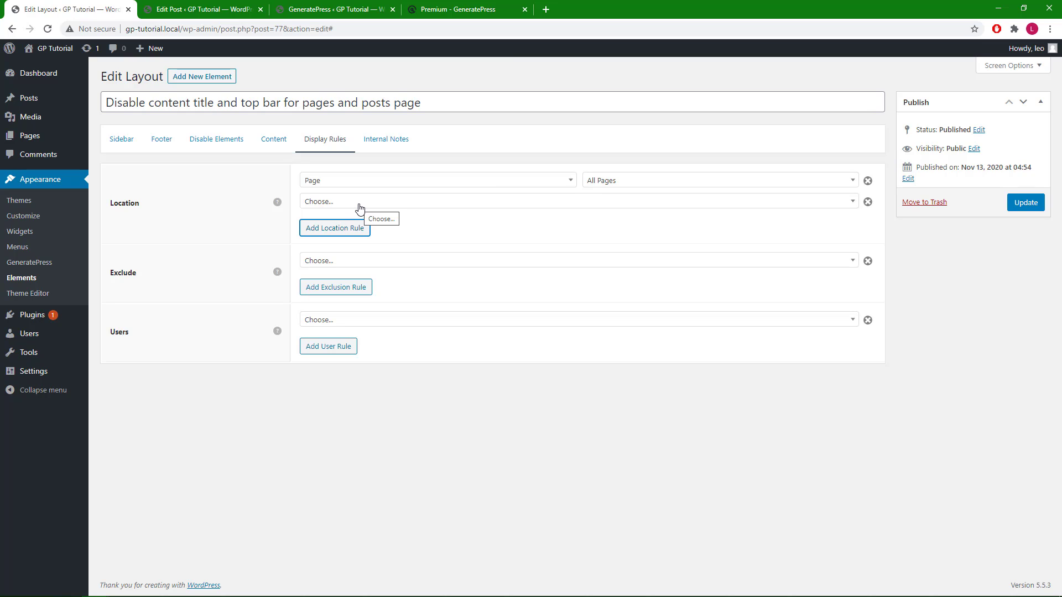
pyautogui.click(359, 209)
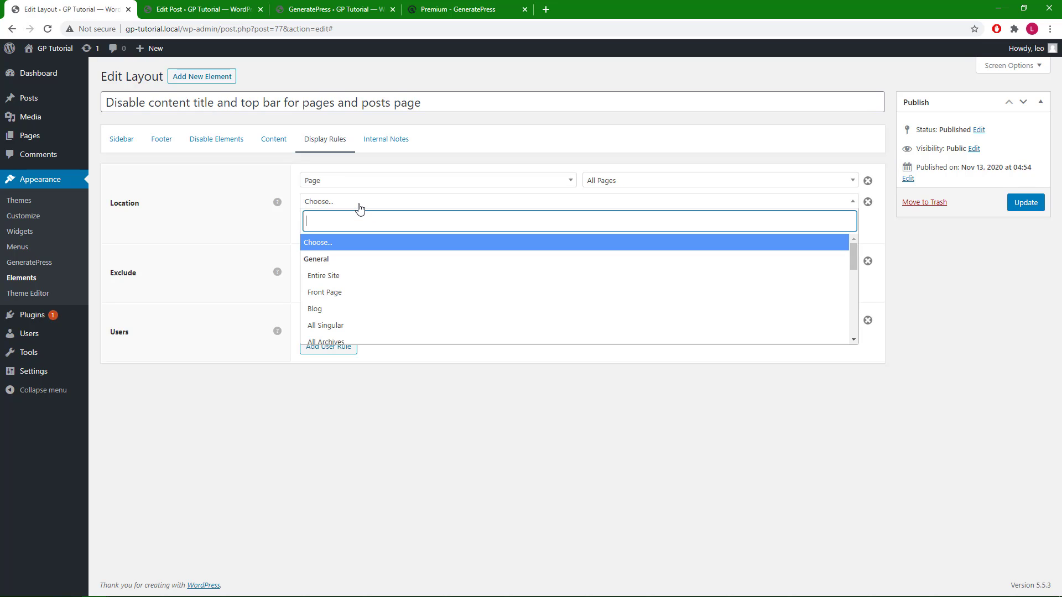
pyautogui.click(344, 293)
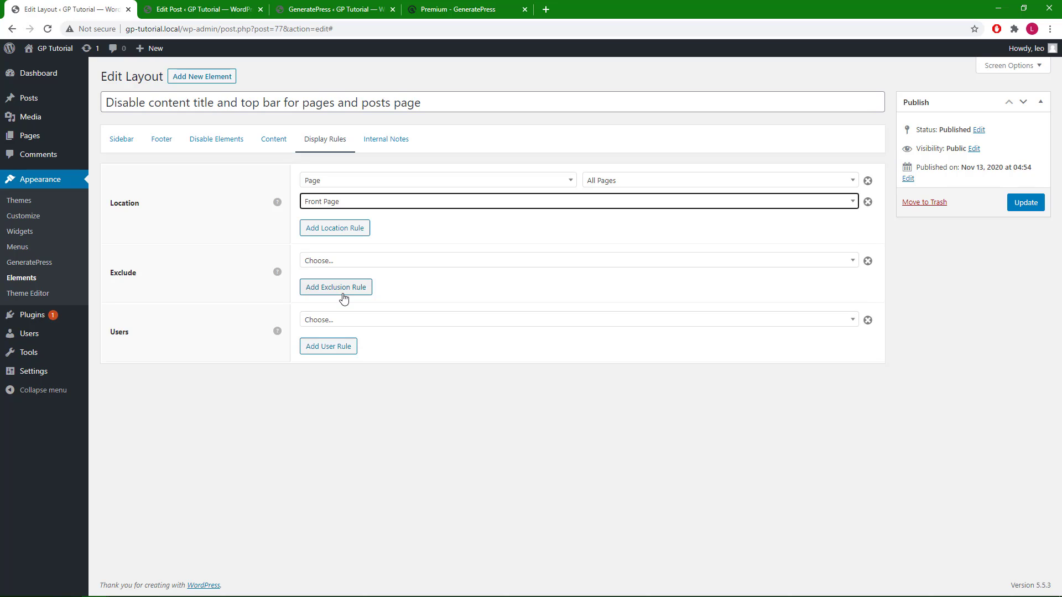
pyautogui.click(1021, 205)
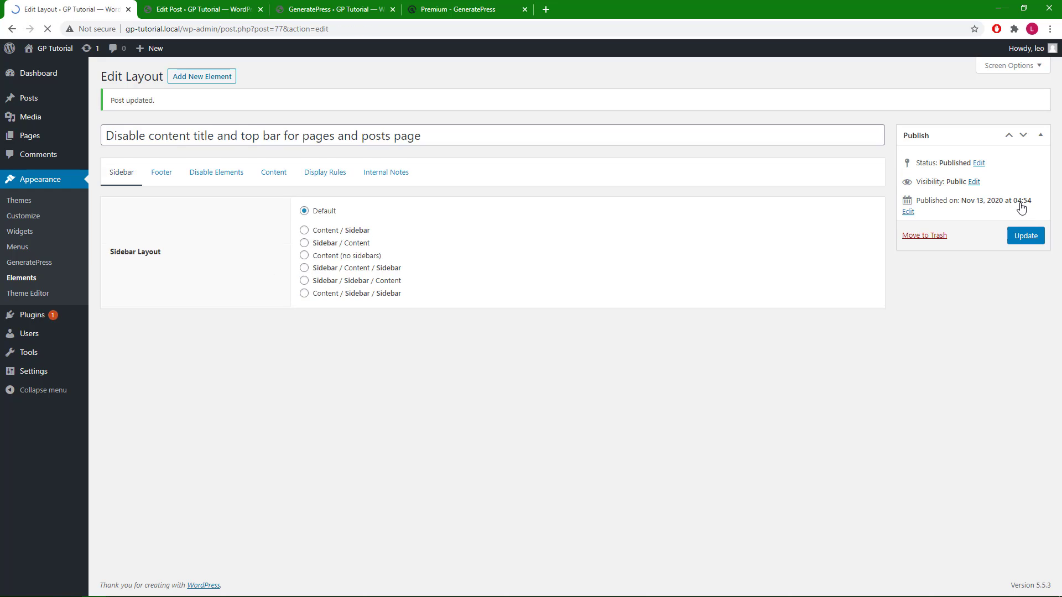
pyautogui.click(61, 50)
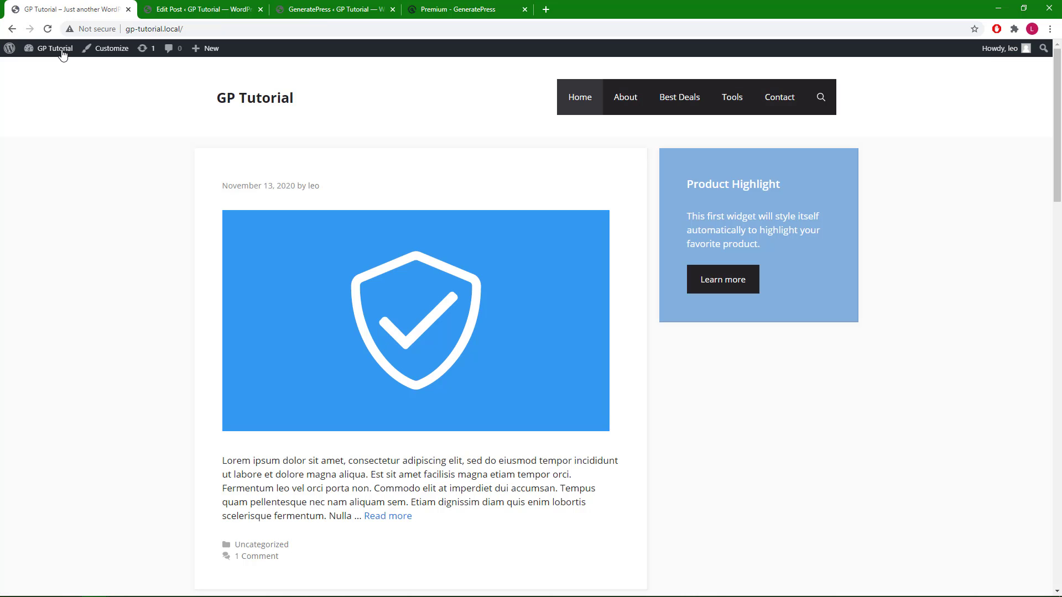
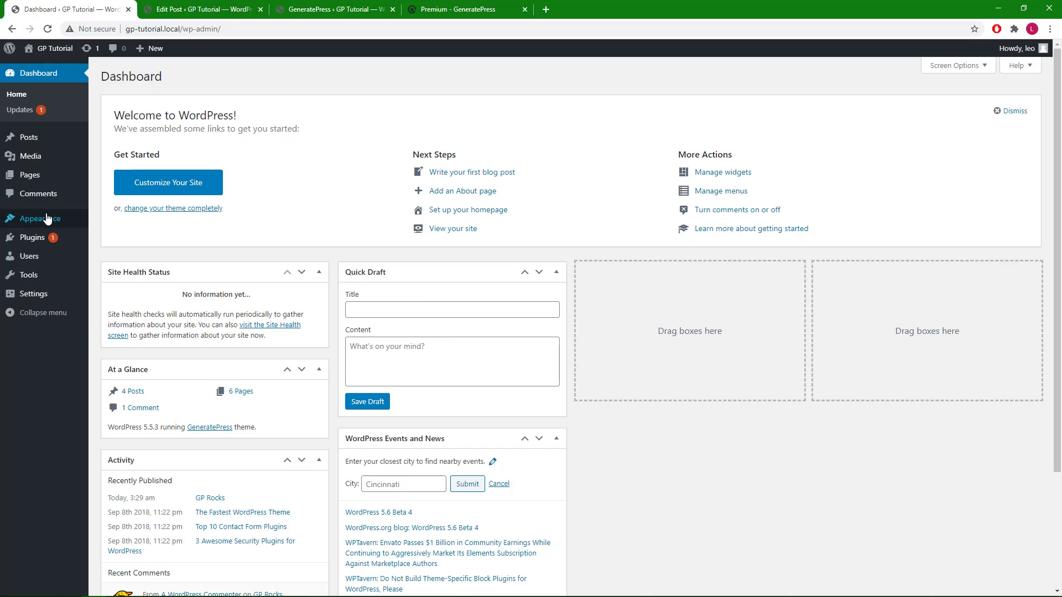
# Reopen the layout element, set an exclusion rule for Page, About, and update the element
pyautogui.moveTo(63, 220)
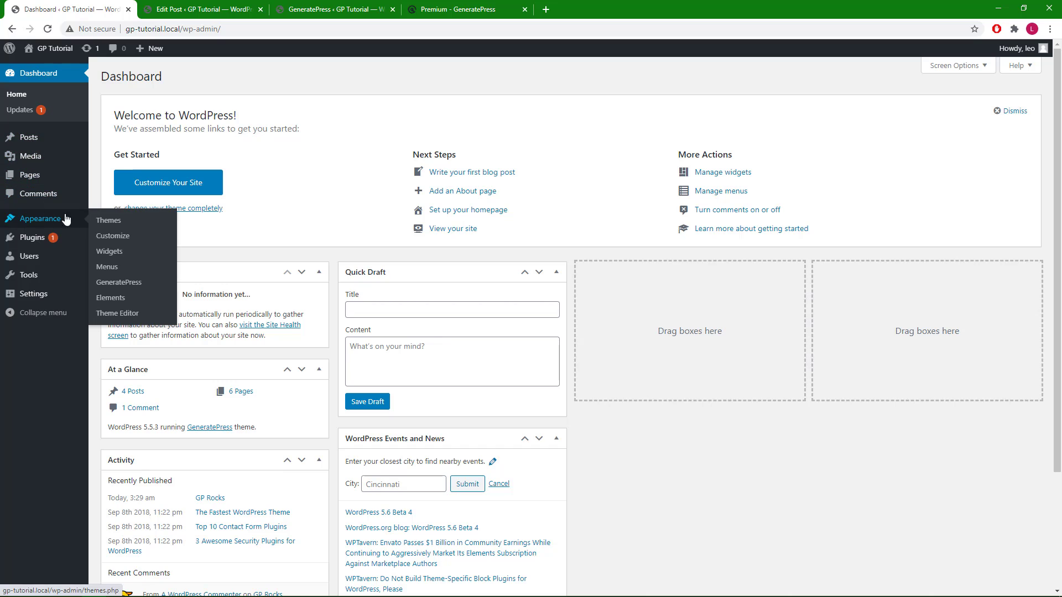
pyautogui.click(126, 299)
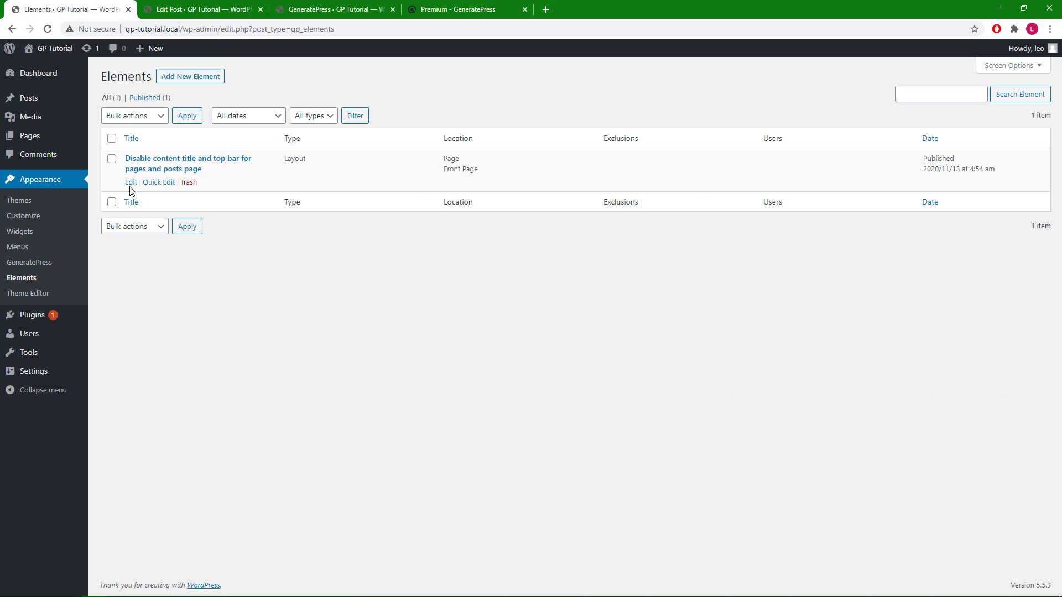
pyautogui.click(131, 183)
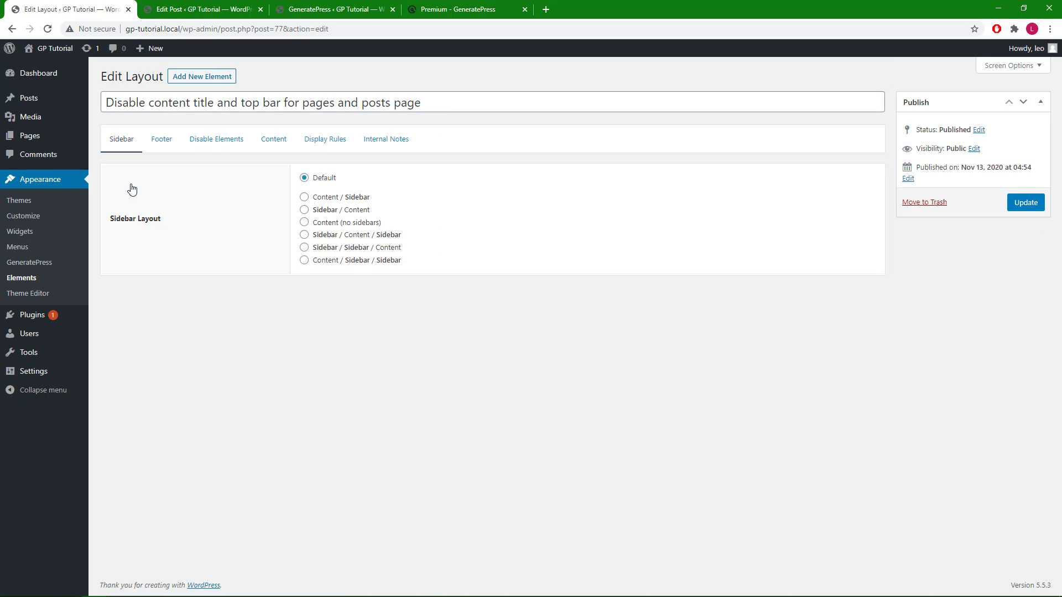
pyautogui.click(321, 145)
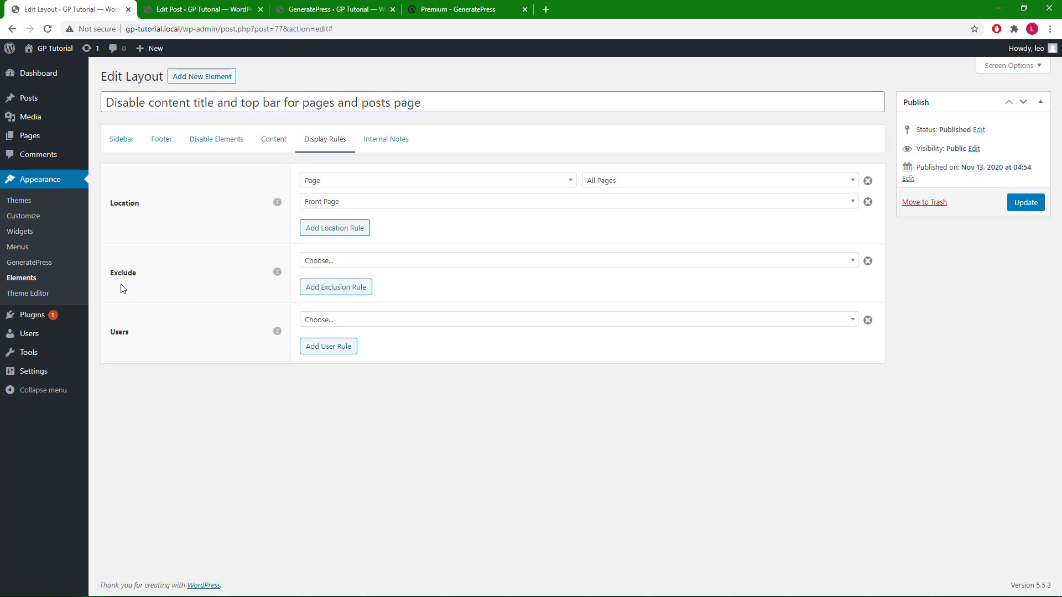
pyautogui.click(402, 263)
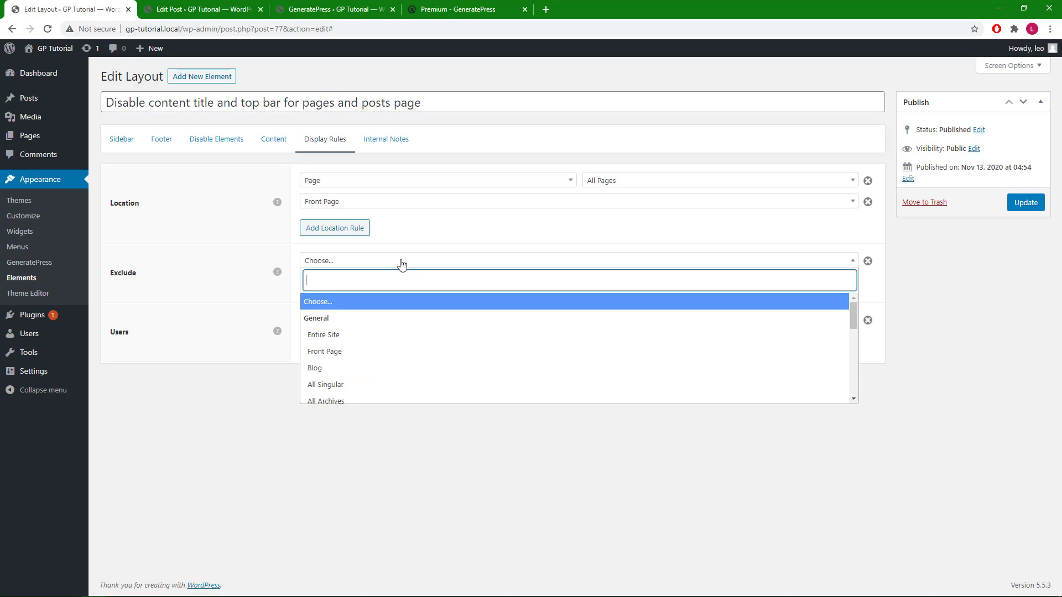
pyautogui.write('page')
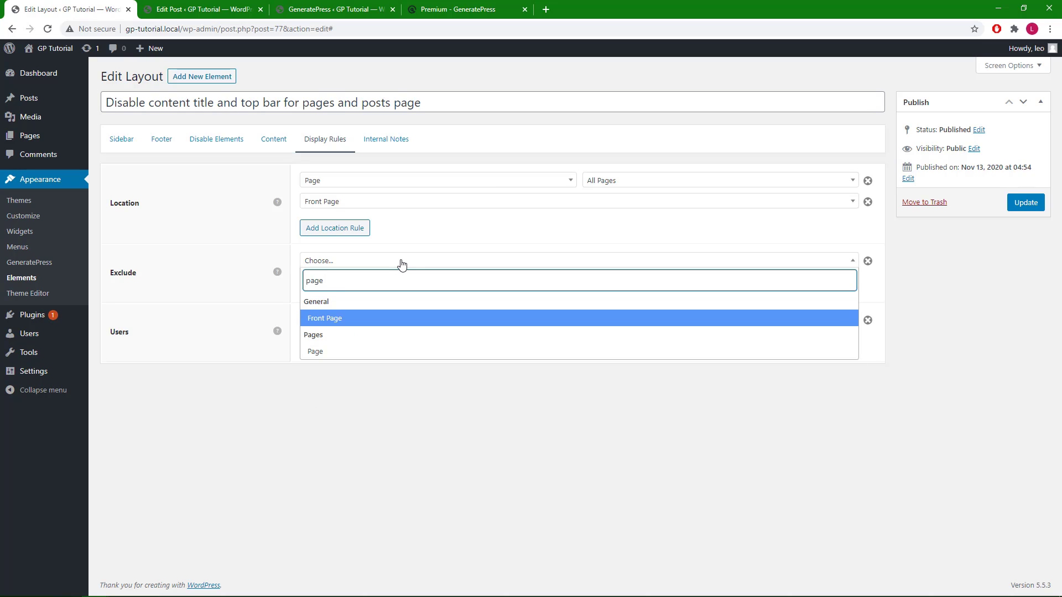
pyautogui.click(399, 354)
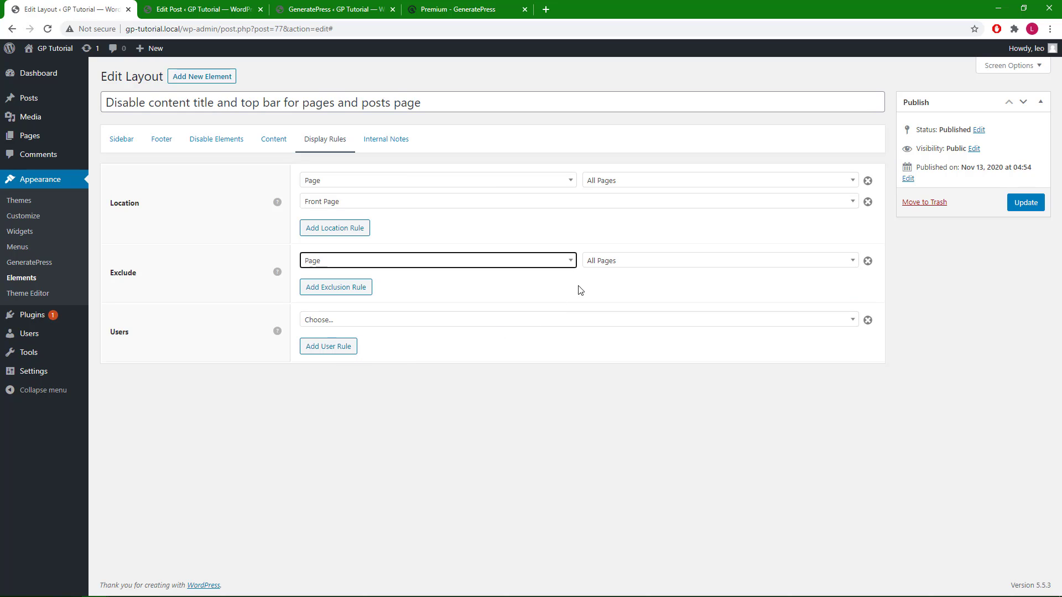
pyautogui.click(608, 267)
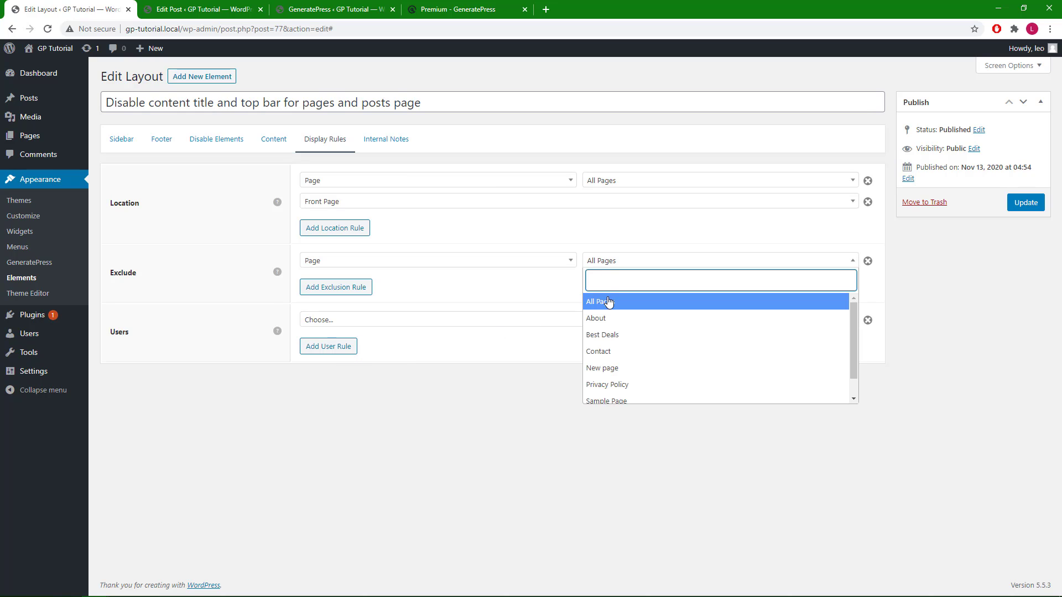
pyautogui.click(607, 321)
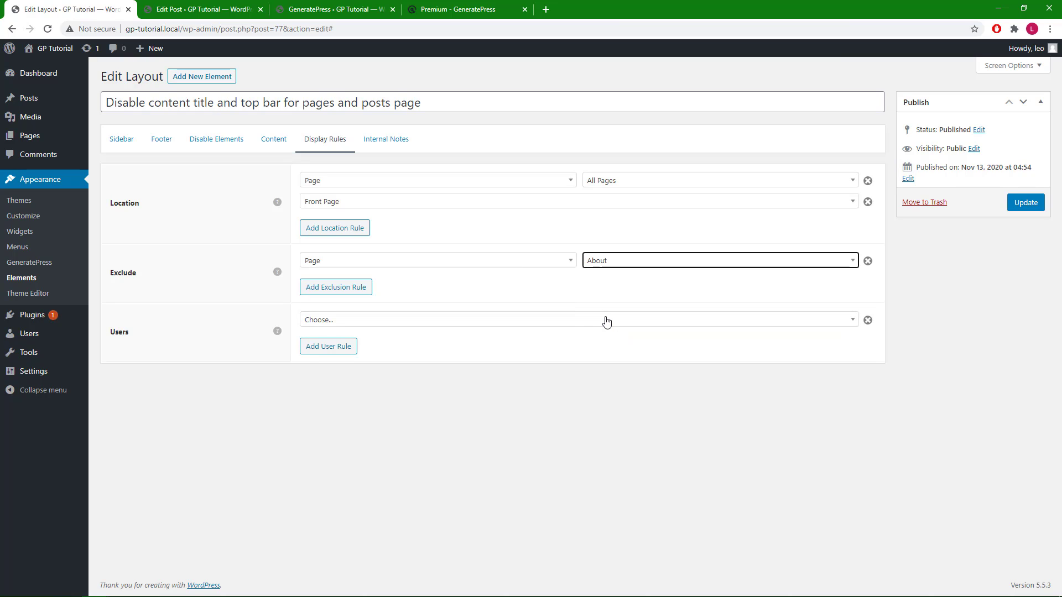
pyautogui.click(1024, 204)
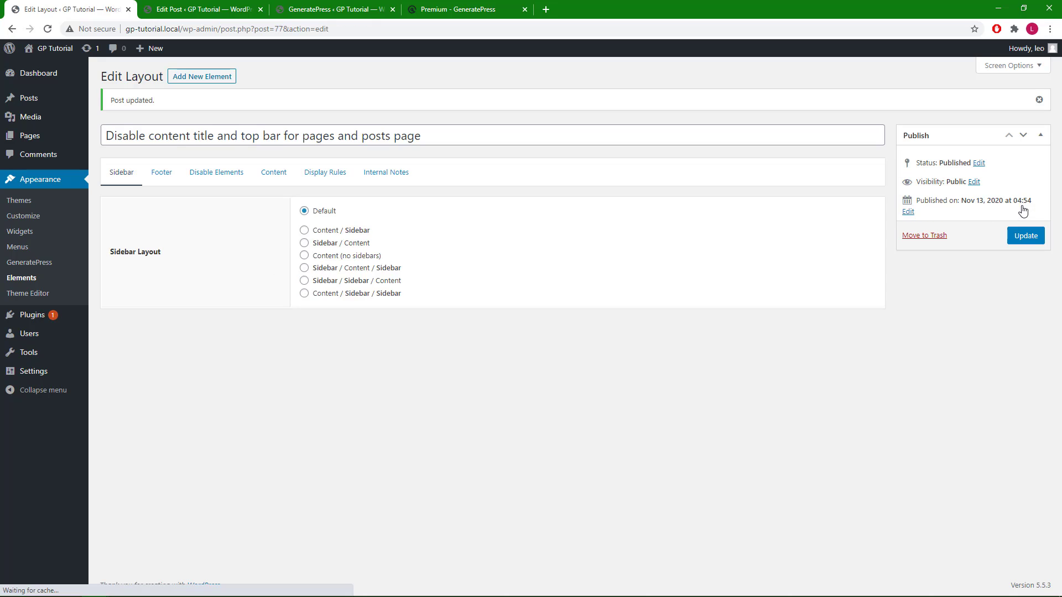
# Visit the live site and compare the top bar and content title on the Best Deals, About, Tools, Contact and Home pages
pyautogui.click(50, 53)
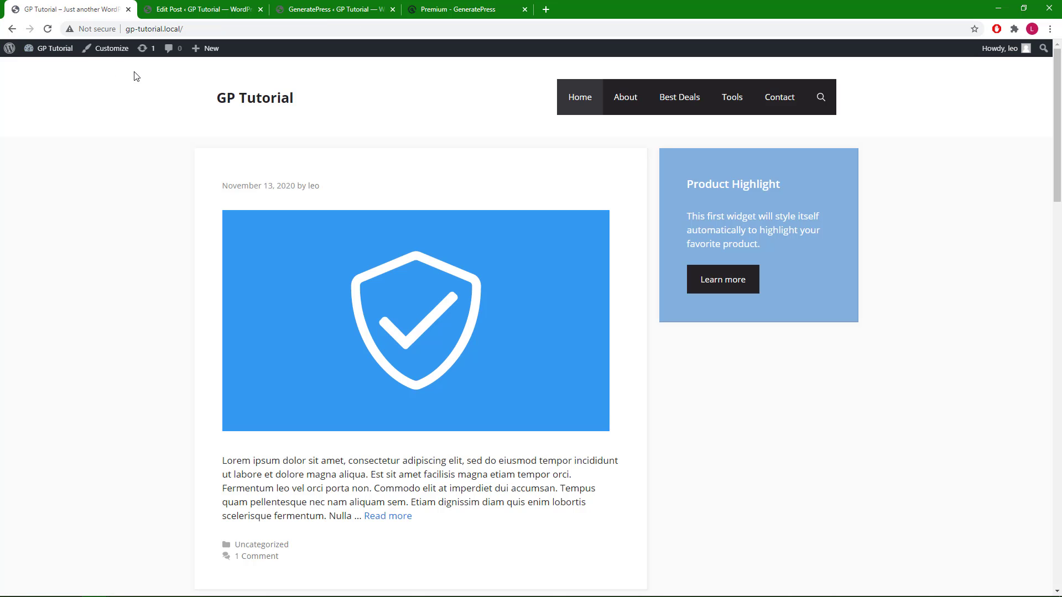
pyautogui.click(666, 107)
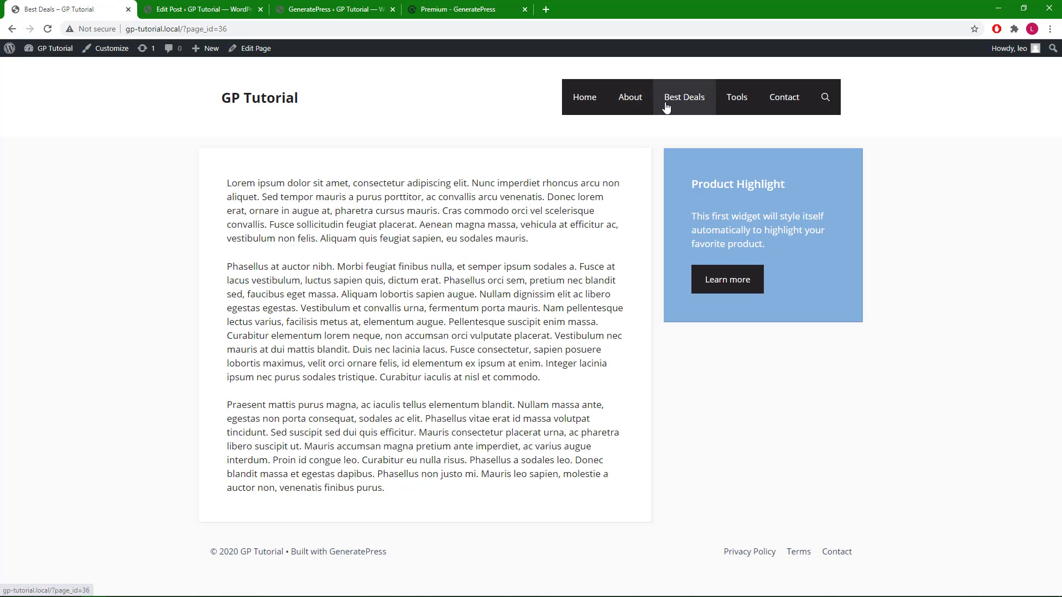
pyautogui.click(637, 111)
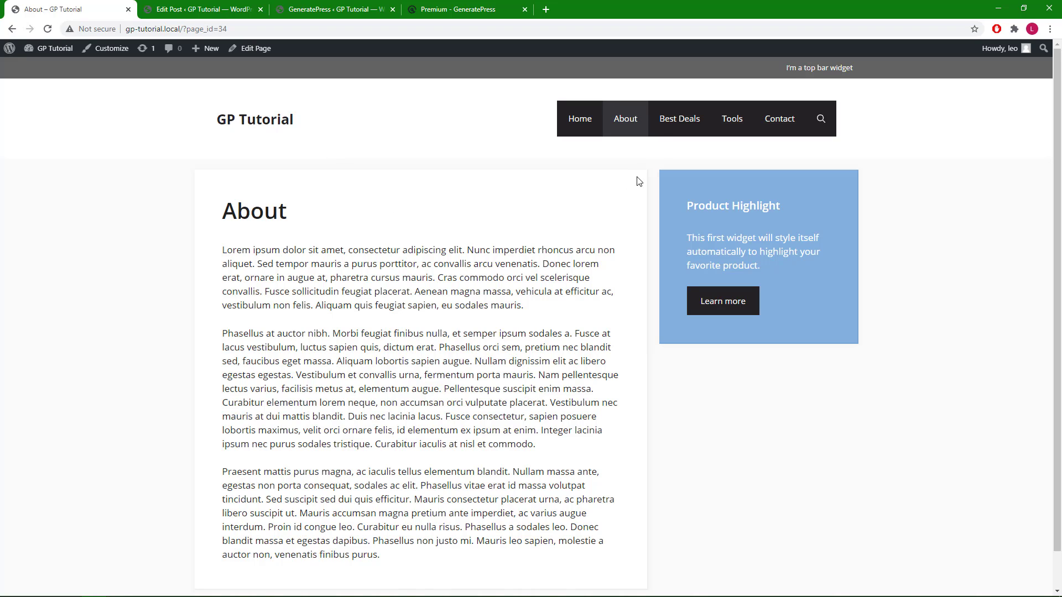
pyautogui.click(666, 134)
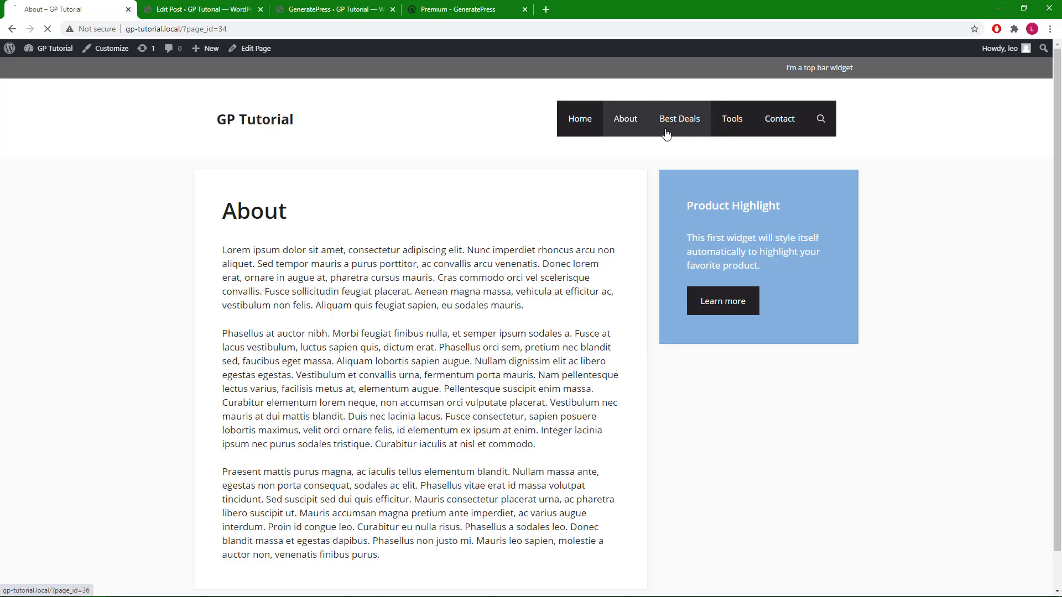
pyautogui.click(734, 104)
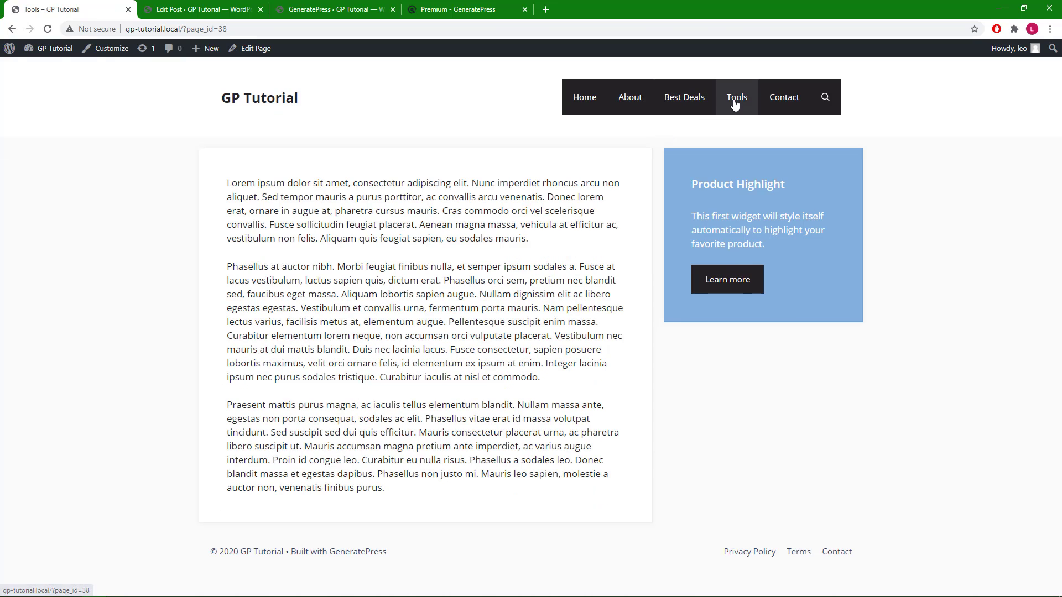
pyautogui.click(775, 105)
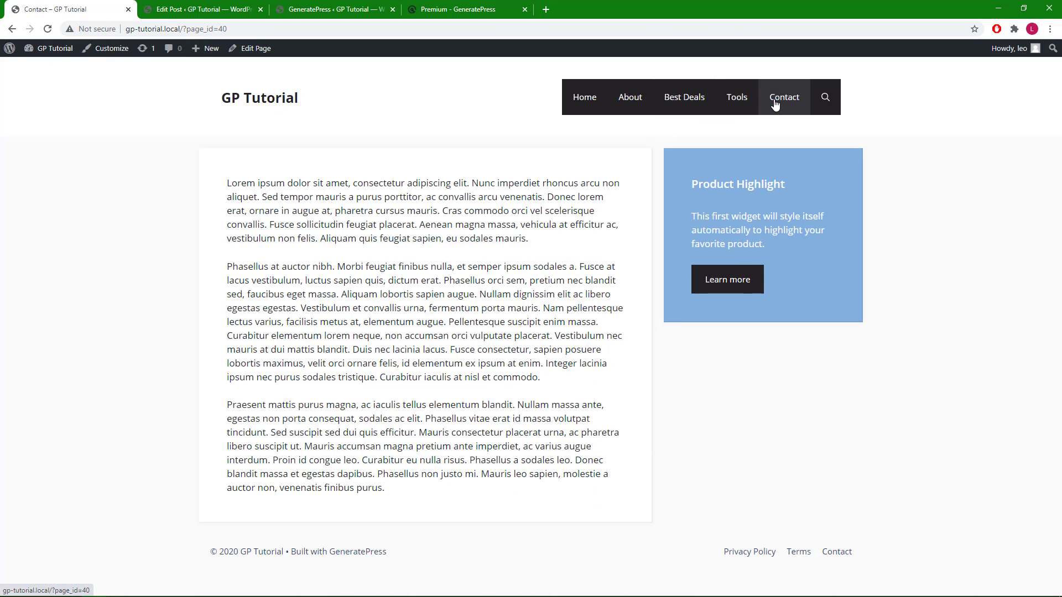
pyautogui.click(584, 99)
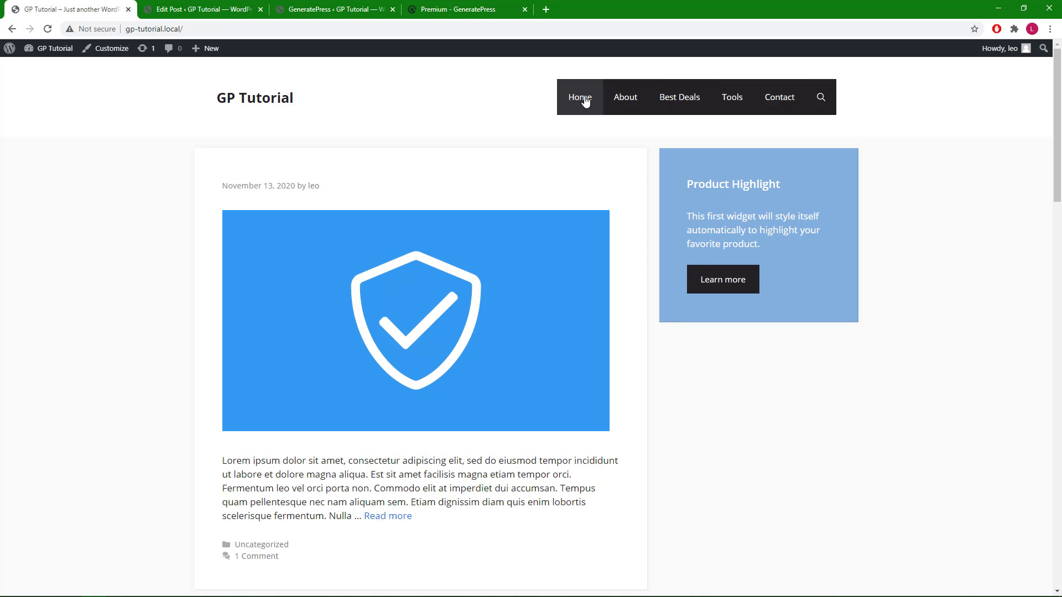